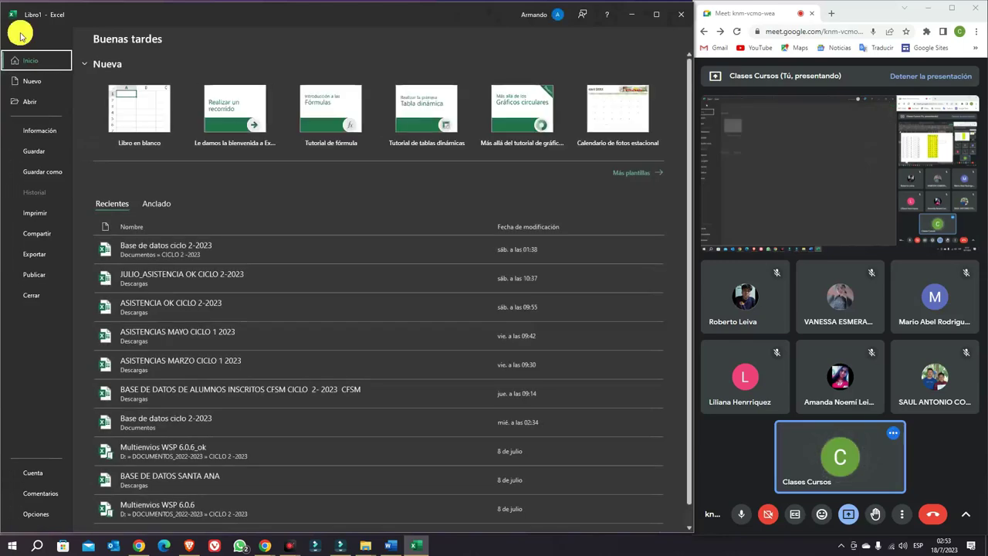
- Preview the printout of both pages of Hoja2 and return to the worksheet
{"action": "left_click", "coordinate": [39, 214]}
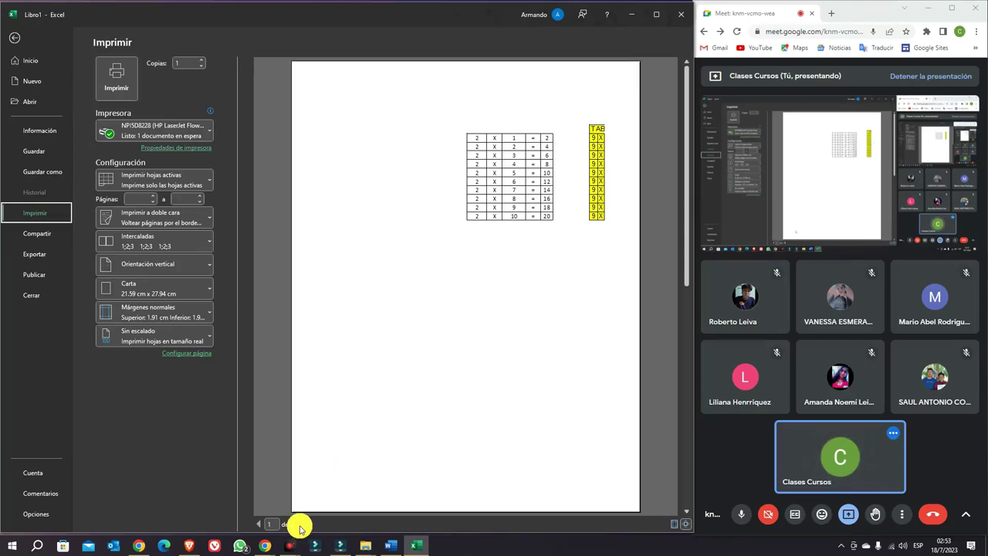
{"action": "left_click", "coordinate": [299, 524]}
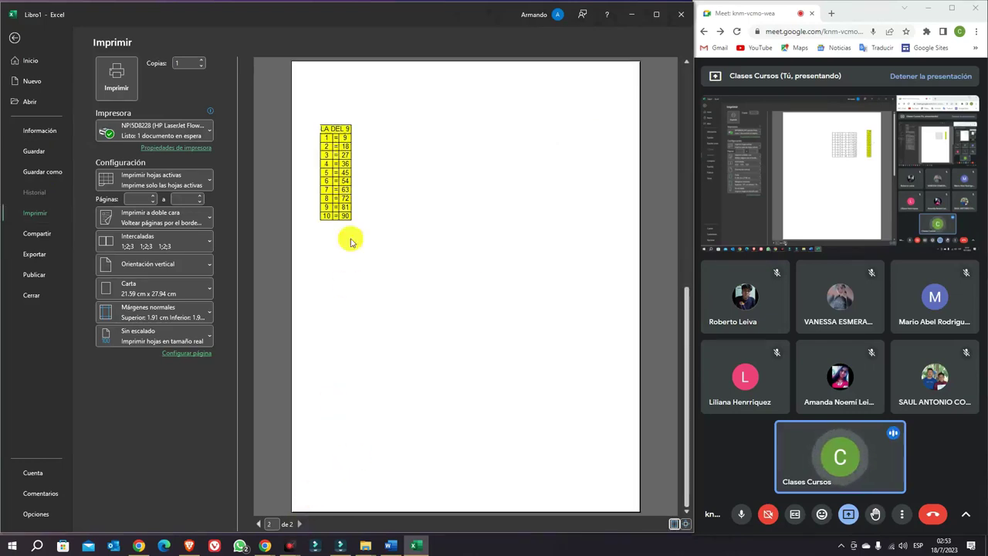
{"action": "left_click", "coordinate": [14, 37]}
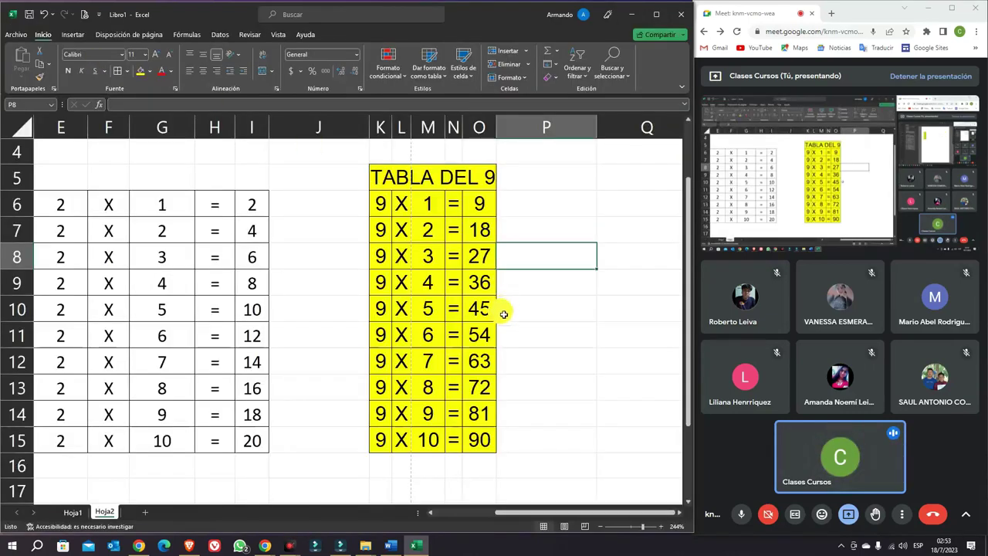
- Delete columns E through I, which hold the multiplication table of 2, from Hoja2
{"action": "scroll", "coordinate": [503, 314], "scroll_direction": "up", "scroll_amount": 1}
{"action": "left_click_drag", "start_coordinate": [555, 513], "coordinate": [524, 516]}
{"action": "left_click_drag", "start_coordinate": [258, 126], "coordinate": [445, 157]}
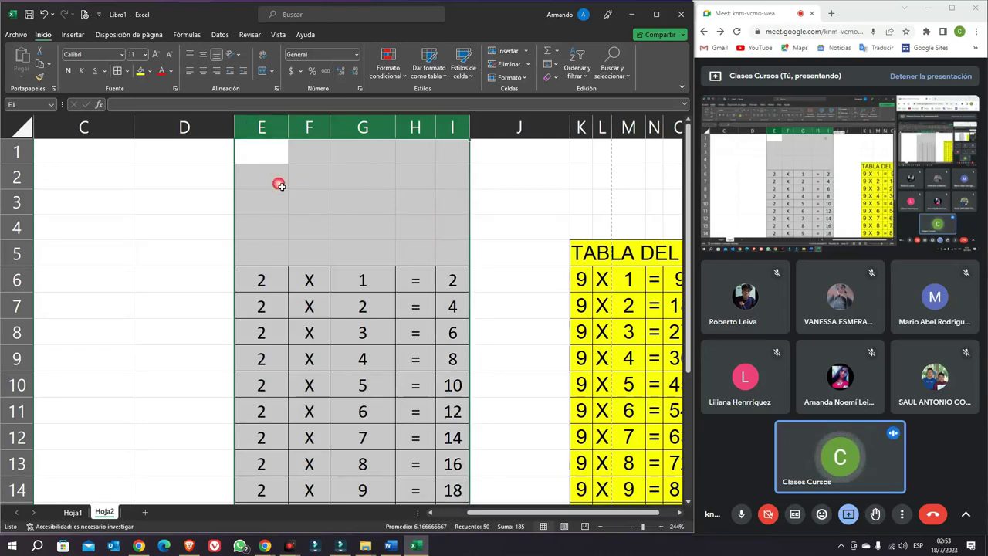
{"action": "left_click", "coordinate": [278, 183]}
{"action": "left_click", "coordinate": [262, 127]}
{"action": "left_click_drag", "start_coordinate": [262, 128], "coordinate": [440, 133]}
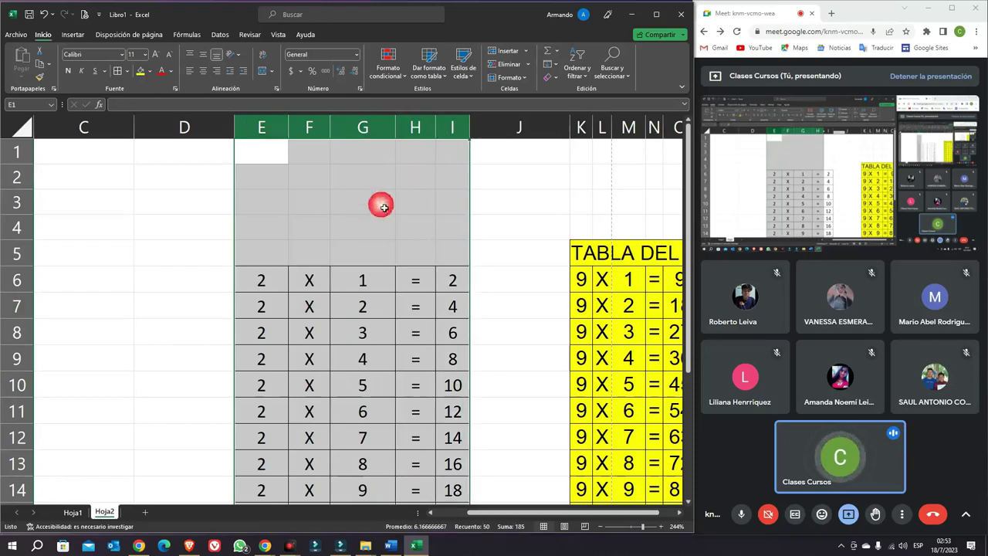
{"action": "right_click", "coordinate": [359, 224]}
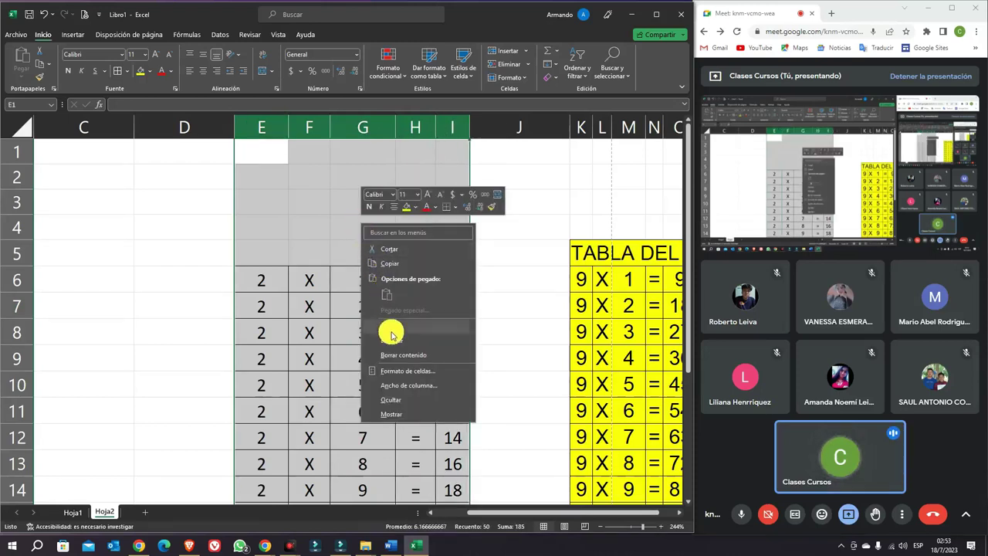
{"action": "left_click", "coordinate": [391, 343]}
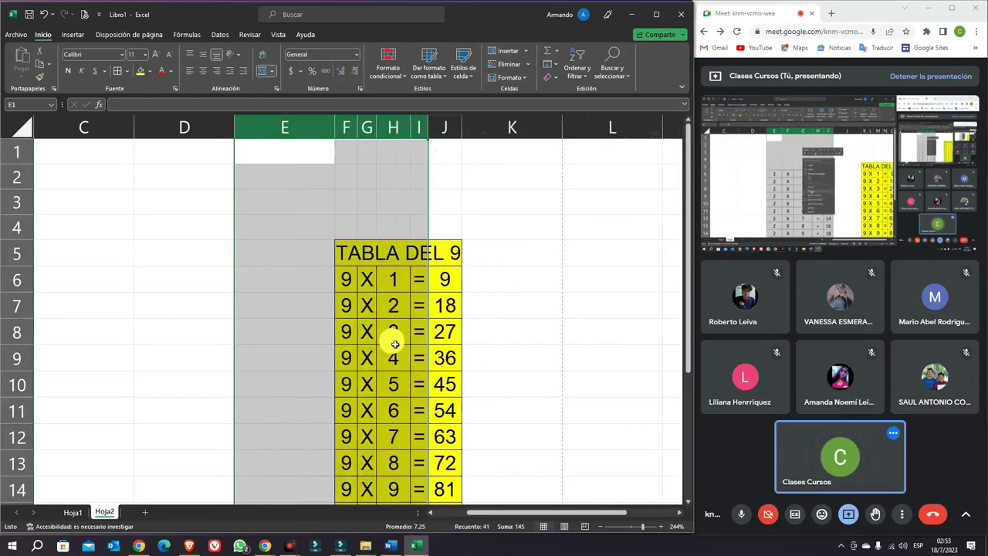
{"action": "scroll", "coordinate": [436, 362], "scroll_direction": "down", "scroll_amount": 1}
{"action": "left_click", "coordinate": [478, 287]}
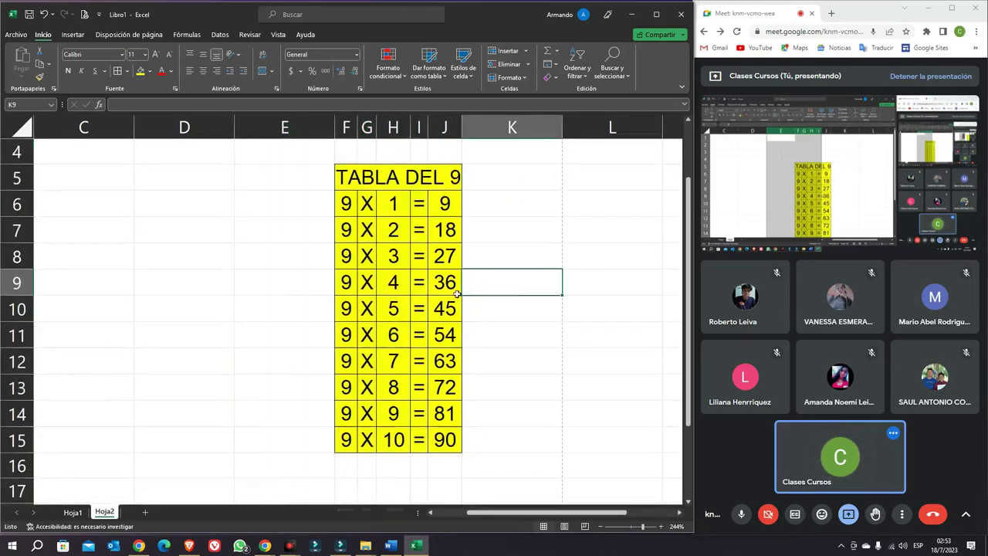
{"action": "scroll", "coordinate": [279, 313], "scroll_direction": "up", "scroll_amount": 1}
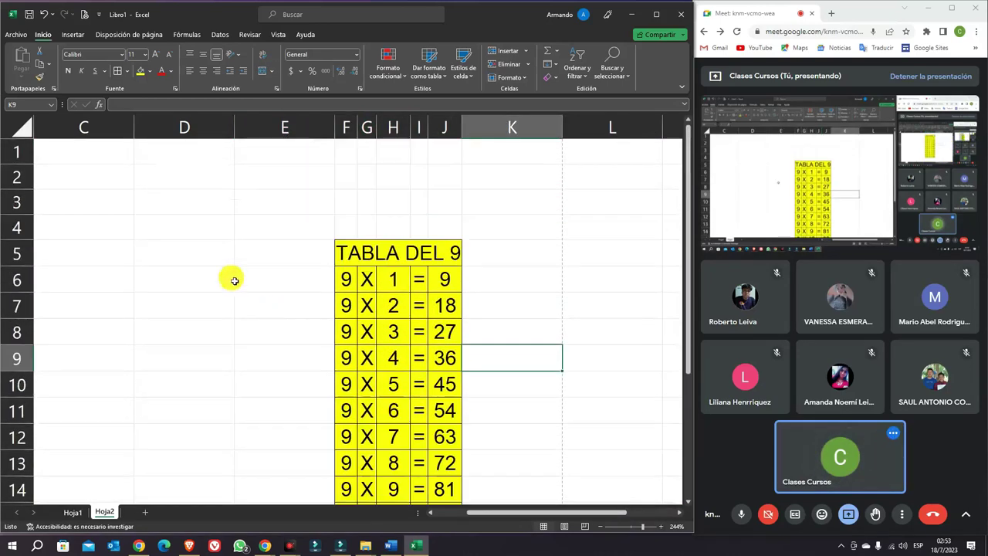
- Try to move the TABLA DEL 9 table to cell B3 by cutting and pasting it
{"action": "left_click", "coordinate": [630, 526]}
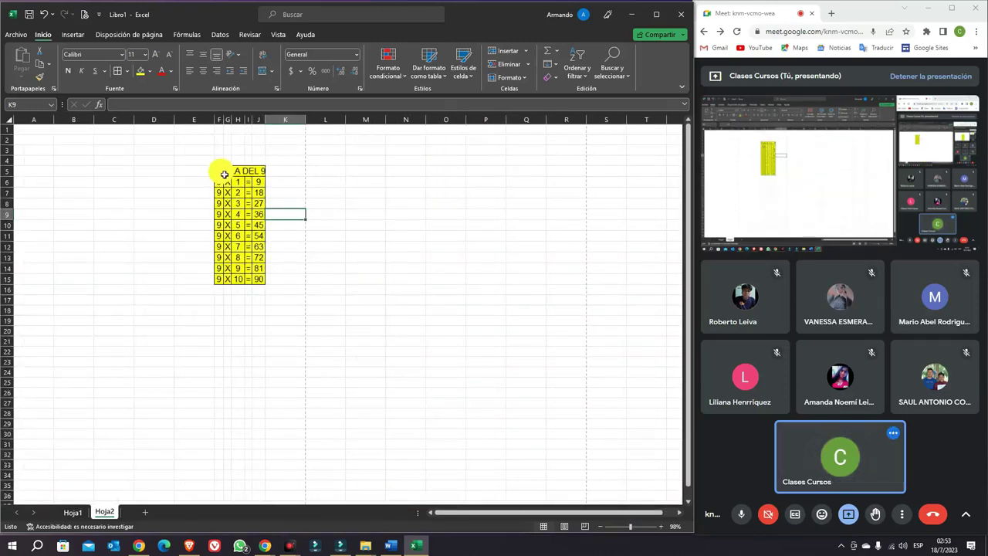
{"action": "left_click_drag", "start_coordinate": [222, 171], "coordinate": [260, 284]}
{"action": "right_click", "coordinate": [257, 278]}
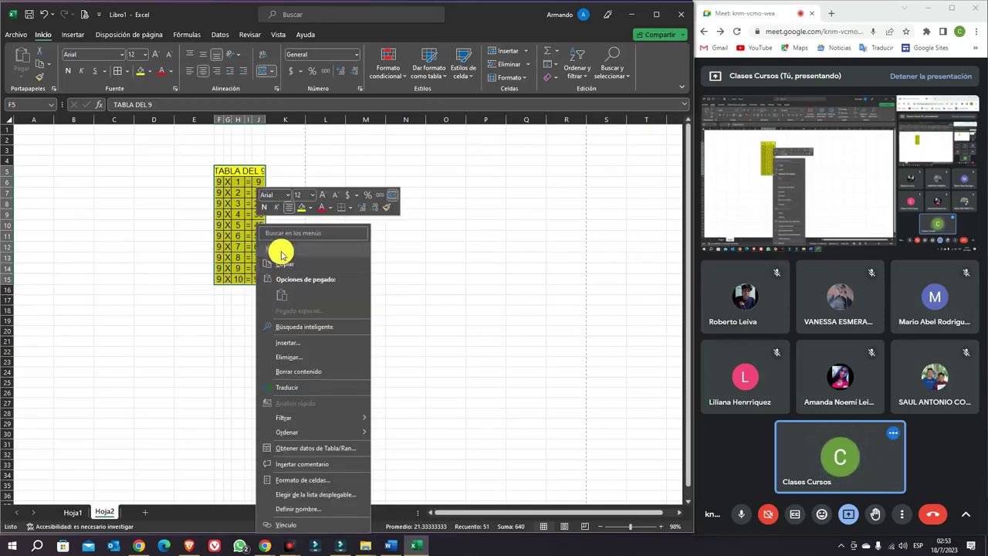
{"action": "left_click", "coordinate": [282, 250]}
{"action": "left_click", "coordinate": [62, 150]}
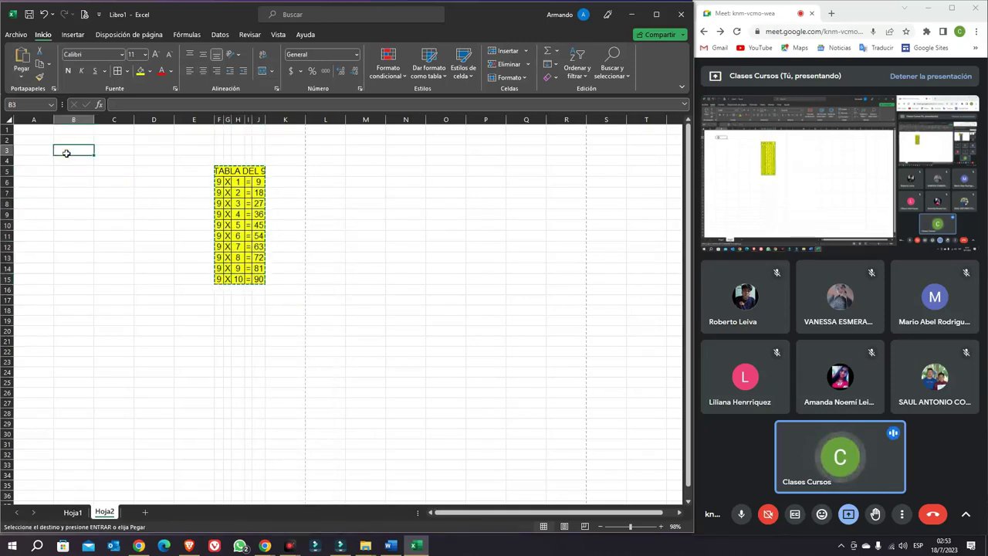
{"action": "right_click", "coordinate": [64, 152]}
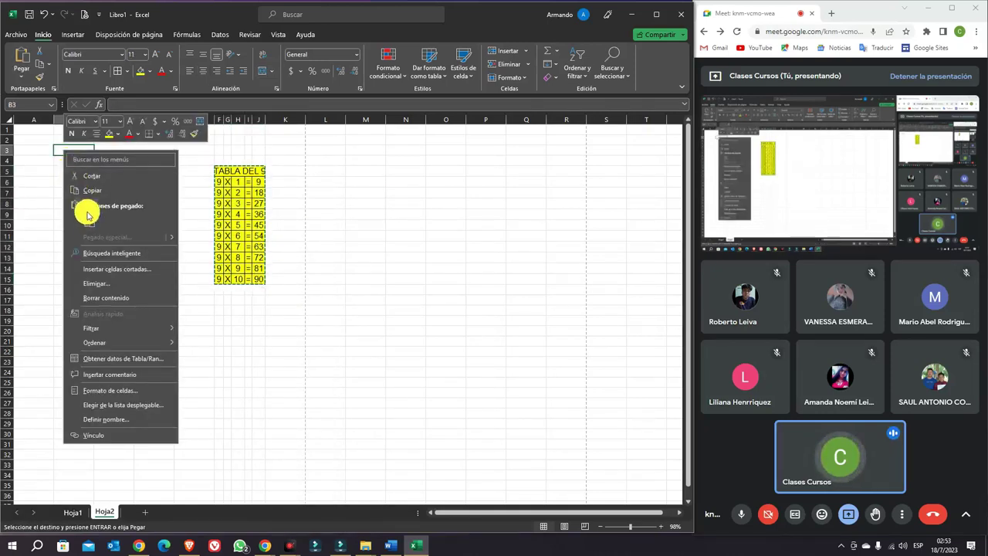
{"action": "left_click", "coordinate": [89, 222]}
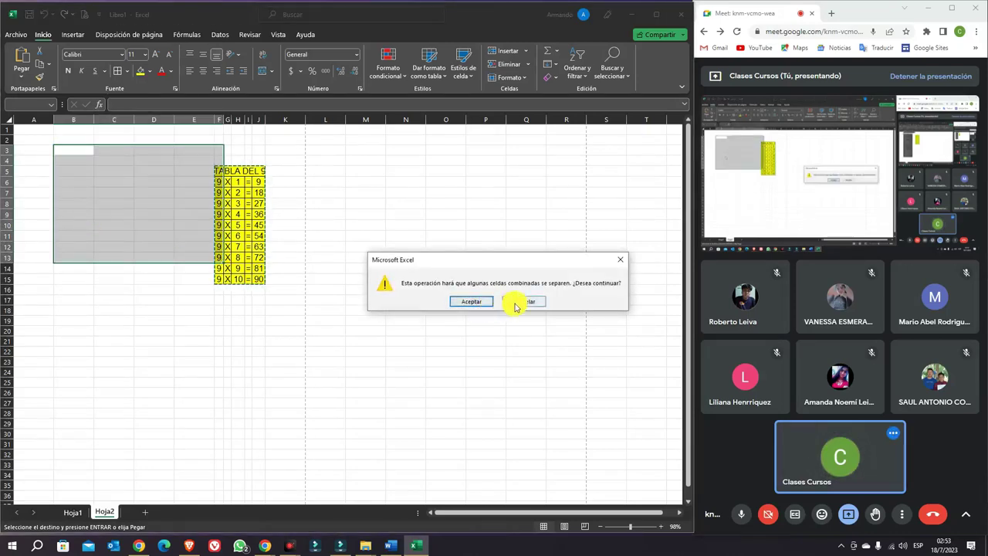
{"action": "left_click", "coordinate": [510, 302]}
{"action": "left_click", "coordinate": [295, 246]}
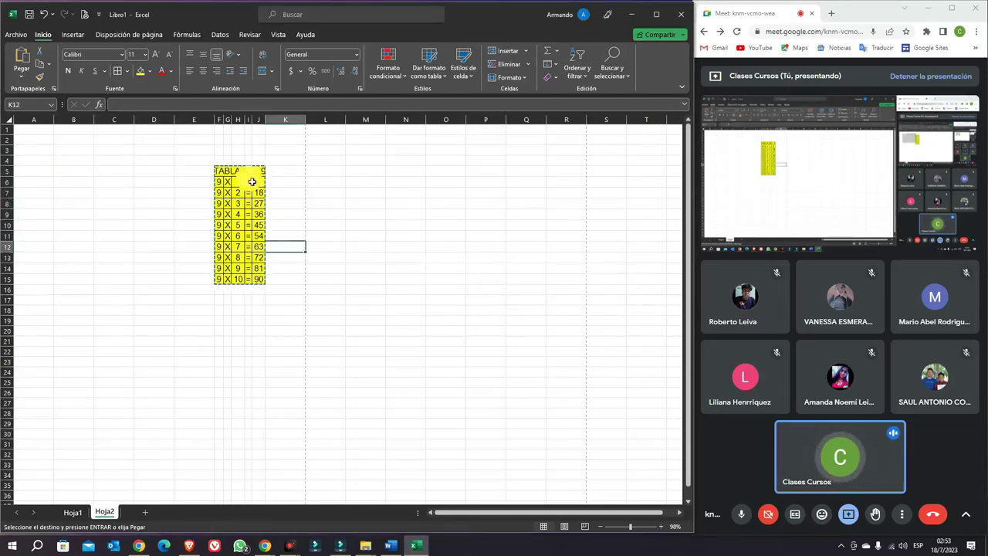
- Delete the empty columns A through E in front of the TABLA DEL 9 table
{"action": "left_click", "coordinate": [198, 119]}
{"action": "left_click_drag", "start_coordinate": [200, 120], "coordinate": [74, 172]}
{"action": "right_click", "coordinate": [73, 172]}
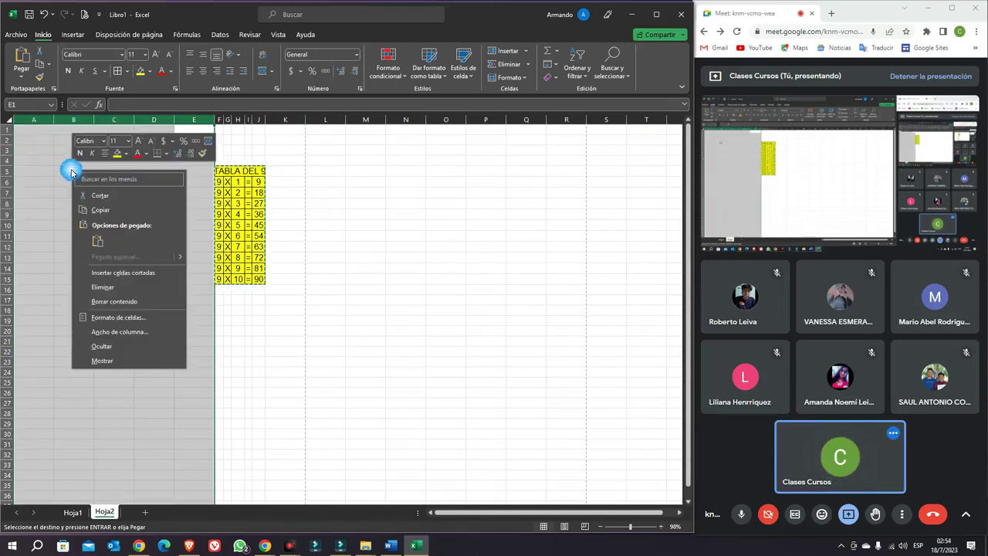
{"action": "left_click", "coordinate": [102, 287]}
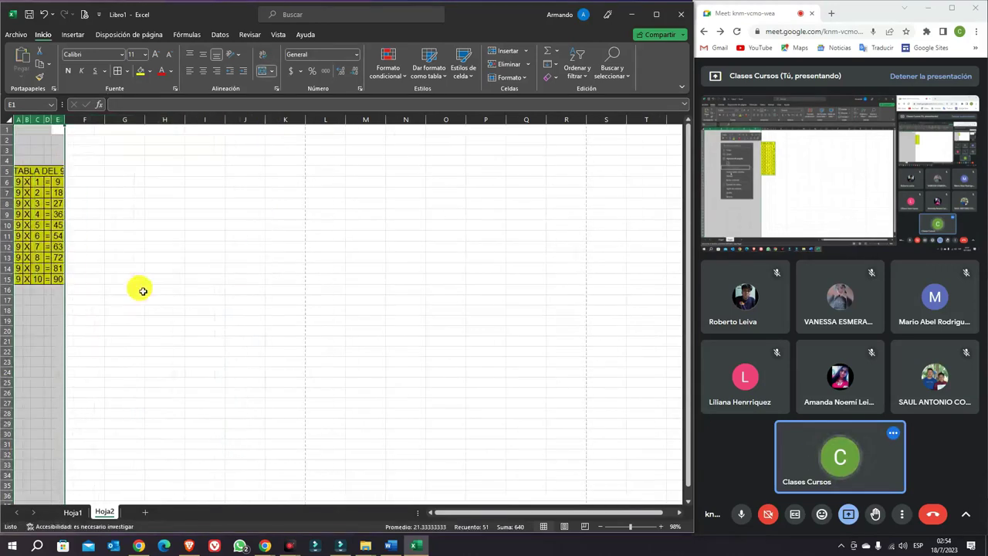
{"action": "left_click", "coordinate": [150, 291]}
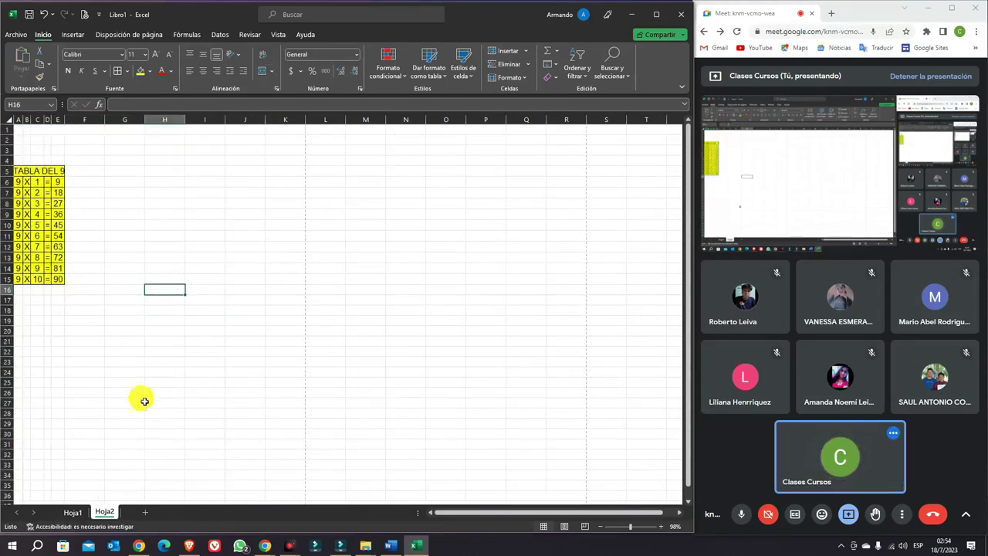
- Check in the print preview how the repositioned TABLA DEL 9 table sits on the page
{"action": "left_click", "coordinate": [17, 35]}
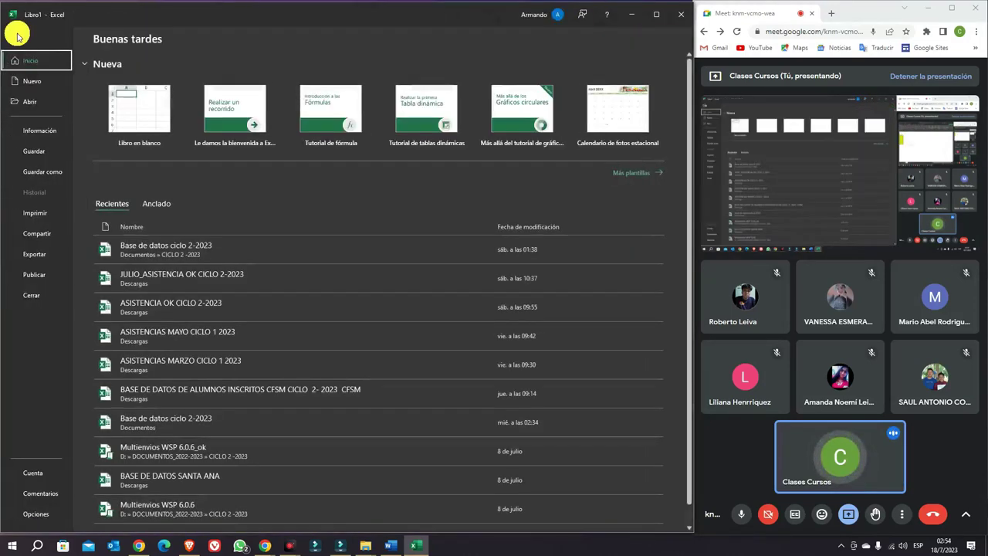
{"action": "left_click", "coordinate": [54, 213]}
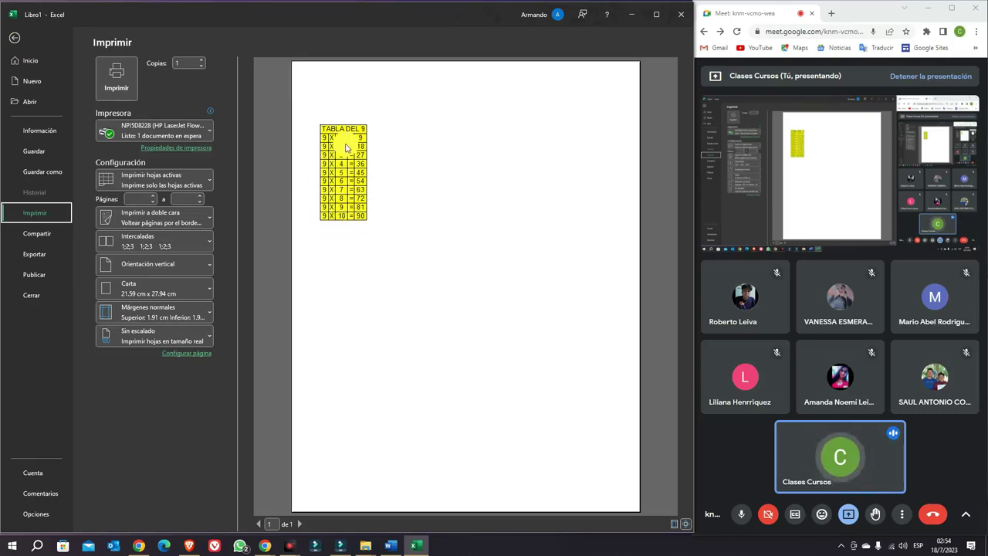
{"action": "left_click", "coordinate": [15, 37]}
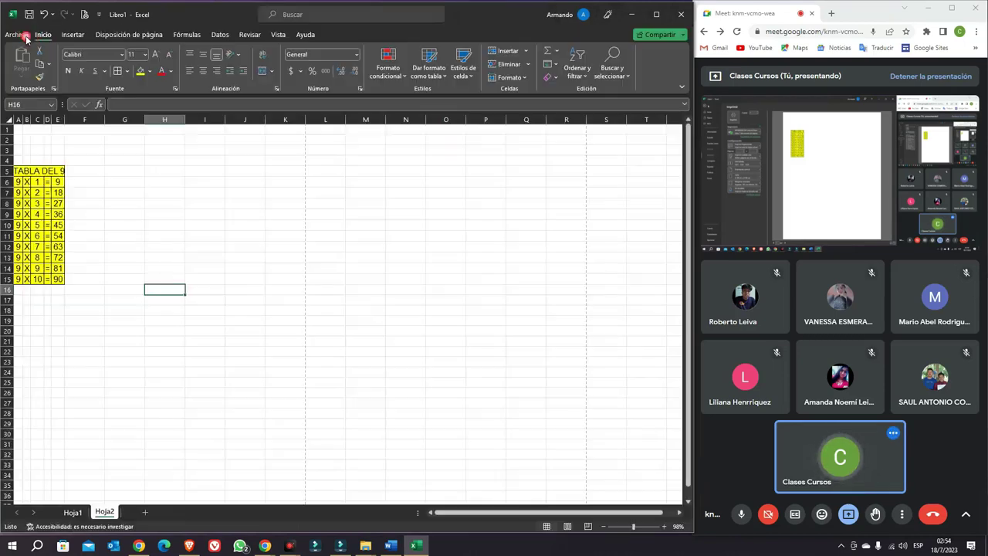
- Remove all borders from the TABLA DEL 9 table in A5:E15
{"action": "left_click_drag", "start_coordinate": [17, 171], "coordinate": [58, 283]}
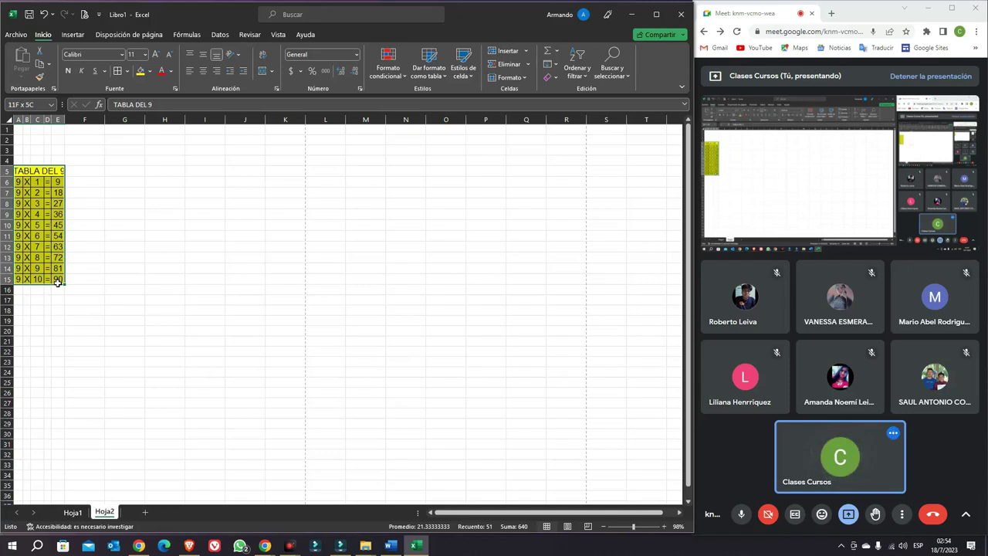
{"action": "left_click", "coordinate": [128, 71]}
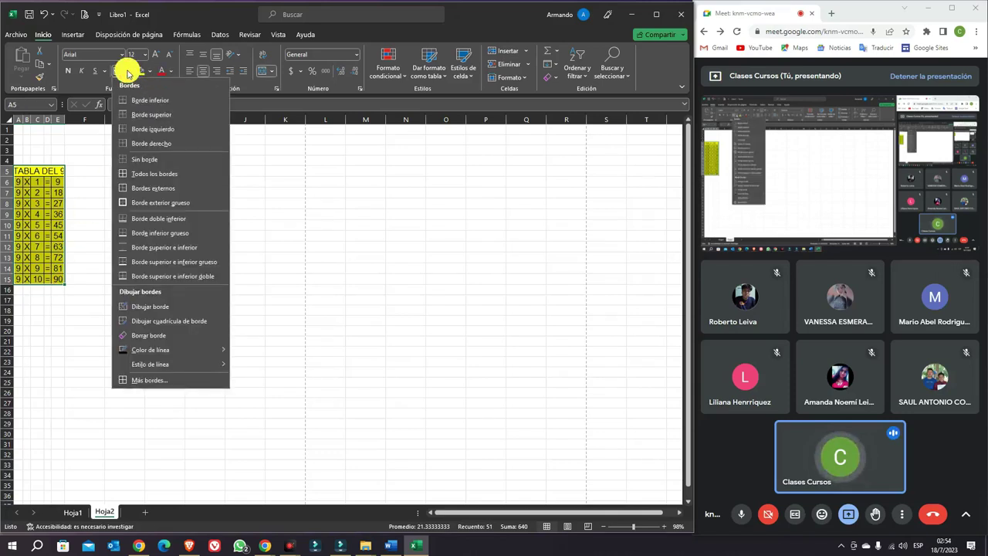
{"action": "left_click", "coordinate": [150, 159]}
{"action": "left_click", "coordinate": [176, 204]}
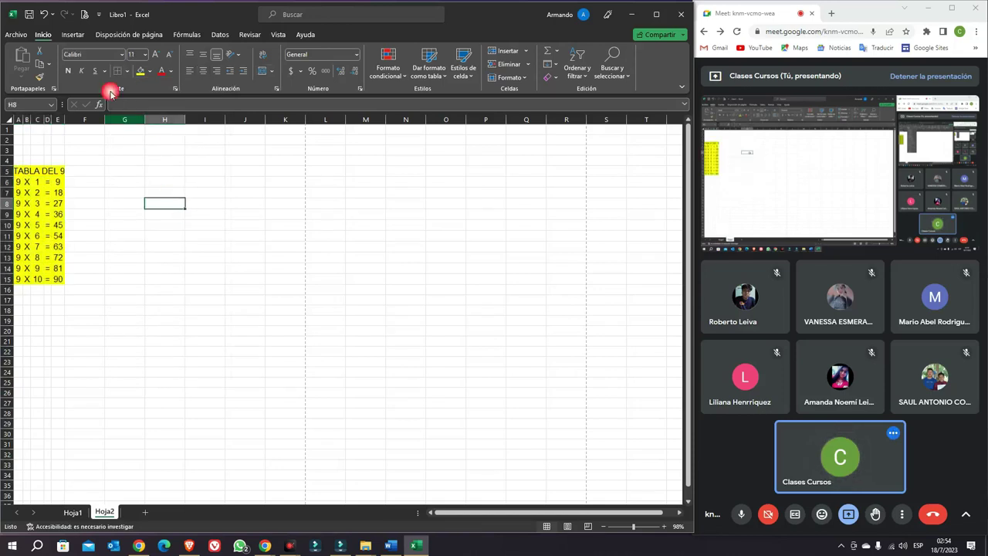
- Check the borderless TABLA DEL 9 table in the print preview
{"action": "left_click", "coordinate": [22, 34]}
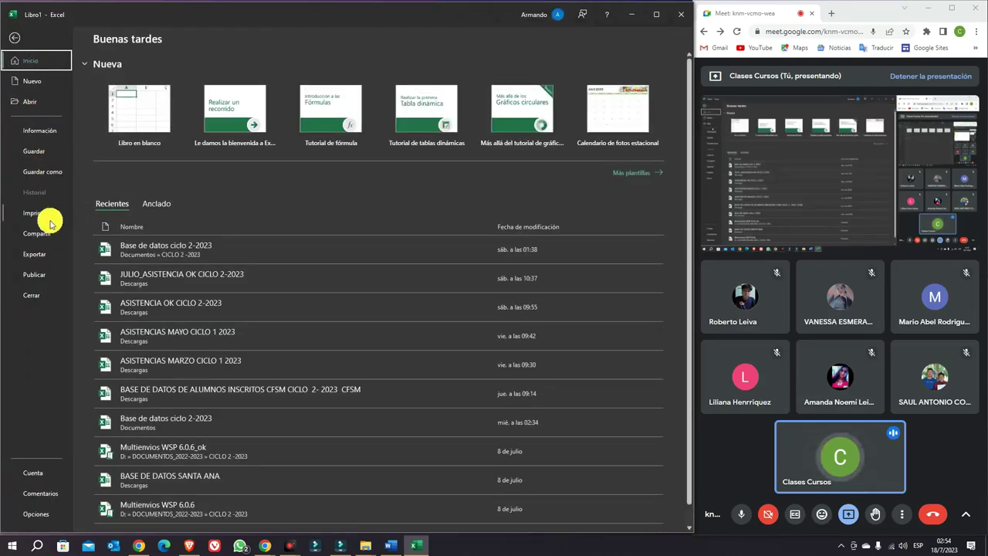
{"action": "left_click", "coordinate": [48, 221]}
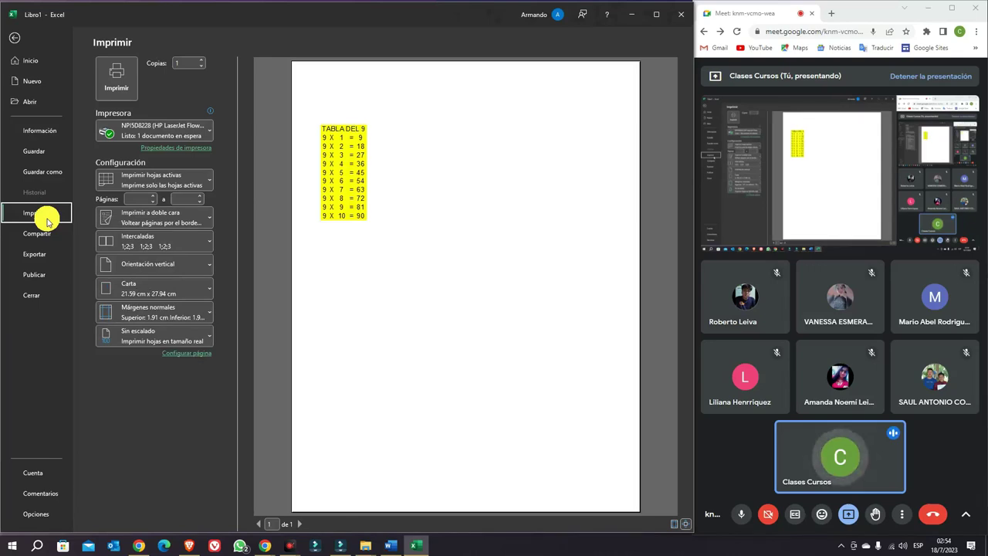
{"action": "left_click", "coordinate": [15, 37]}
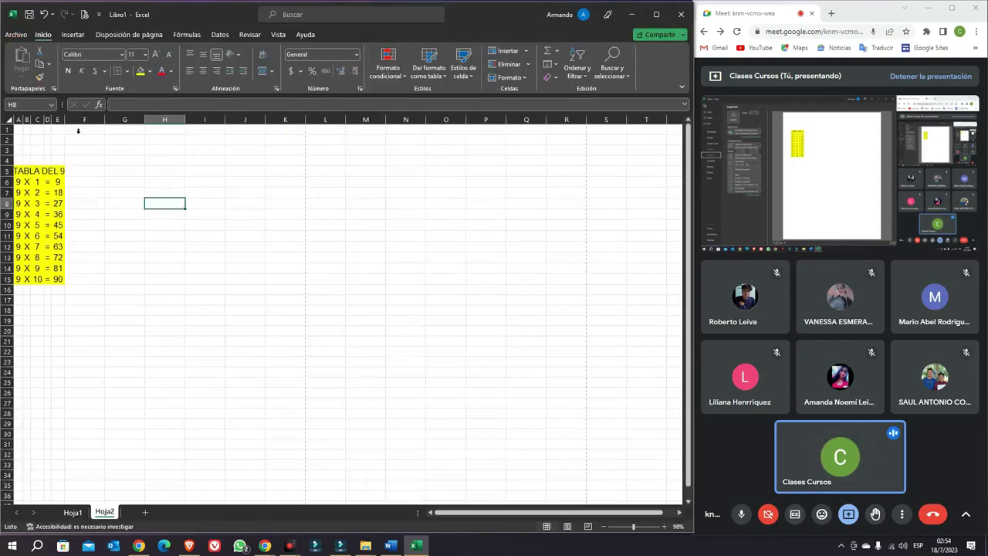
- Remove the yellow fill from the TABLA DEL 9 table, setting cells A5:E15 to no fill
{"action": "left_click_drag", "start_coordinate": [26, 171], "coordinate": [62, 279]}
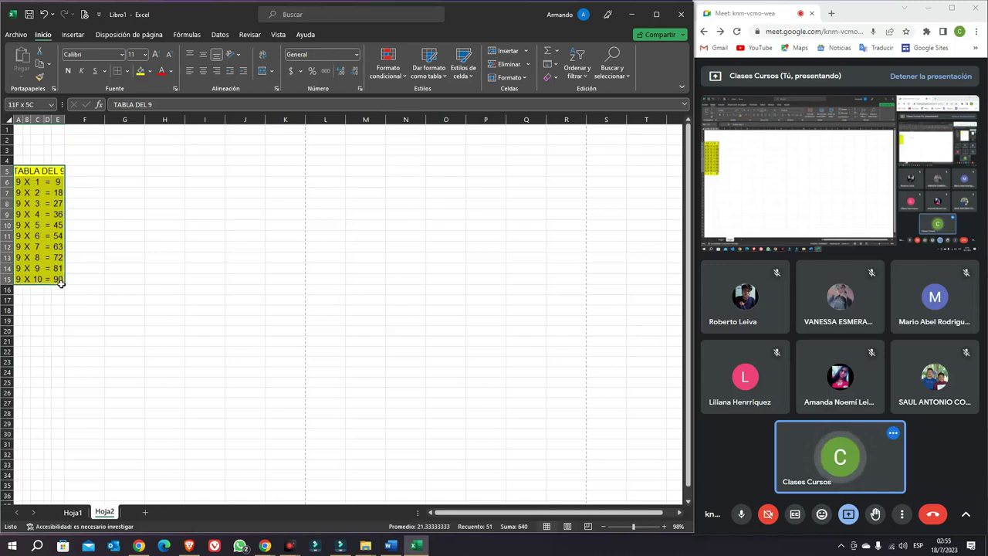
{"action": "left_click", "coordinate": [150, 71]}
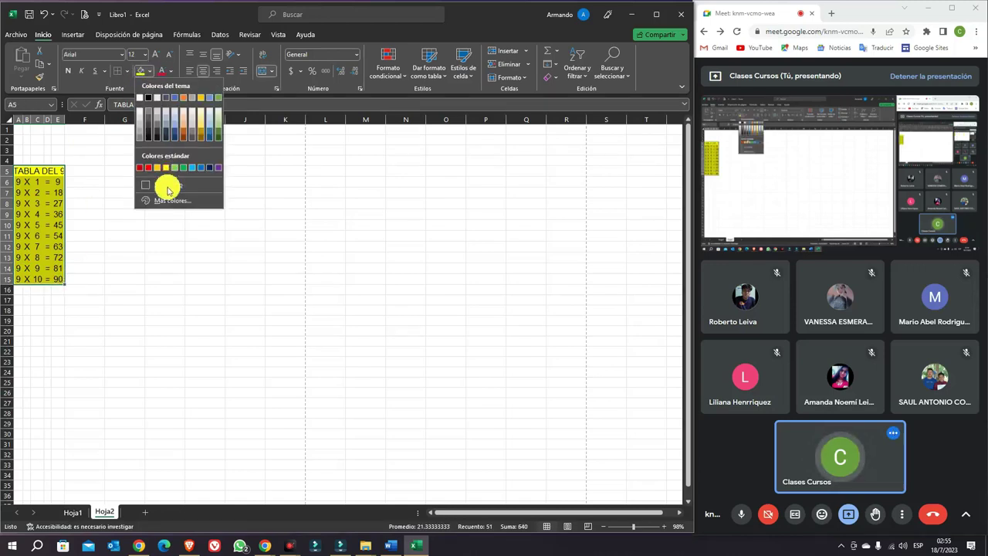
{"action": "left_click", "coordinate": [168, 192]}
{"action": "left_click", "coordinate": [163, 234]}
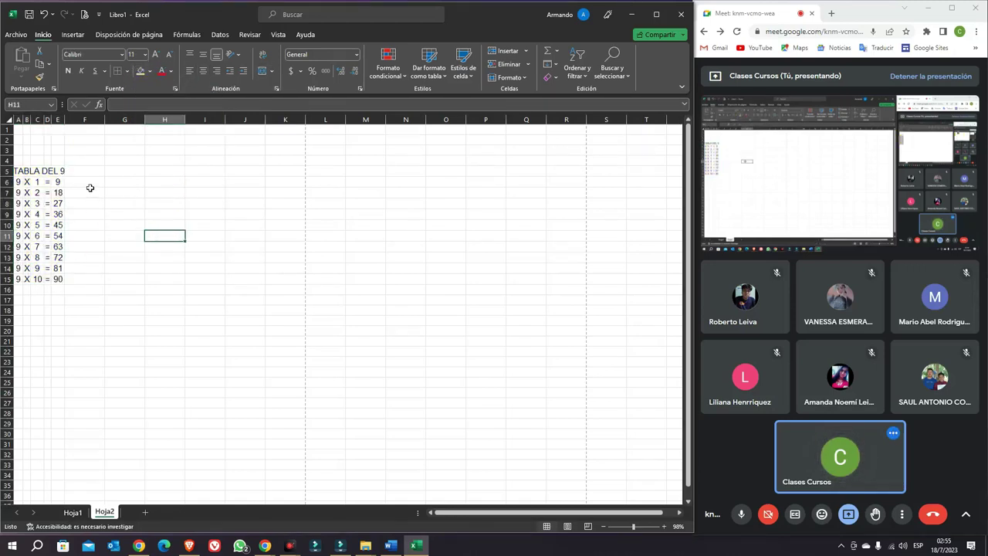
- Check the print preview of the table without borders or fill colour
{"action": "left_click", "coordinate": [14, 35]}
{"action": "left_click", "coordinate": [36, 212]}
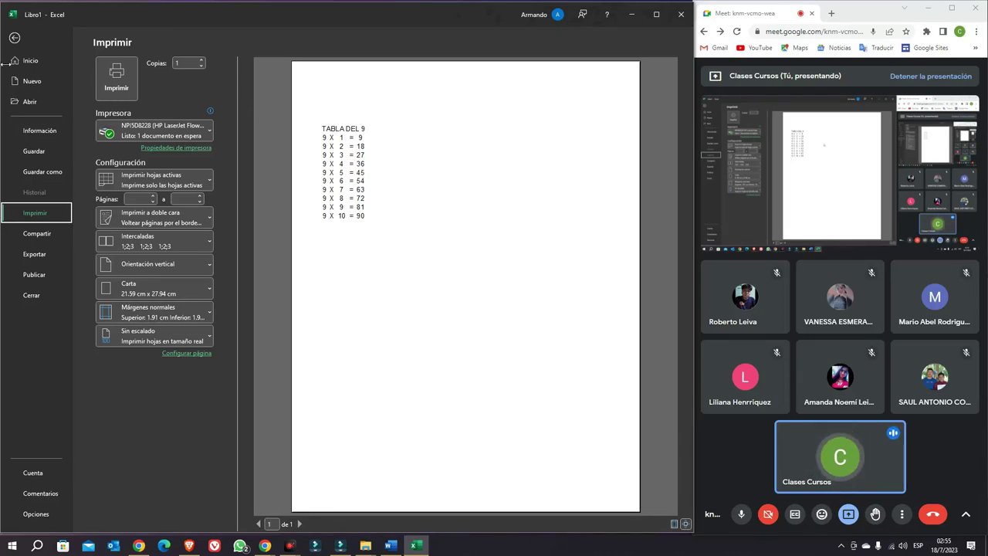
{"action": "left_click", "coordinate": [13, 36]}
- Apply all borders to the TABLA DEL 9 table in A5:E15
{"action": "left_click_drag", "start_coordinate": [31, 171], "coordinate": [55, 281]}
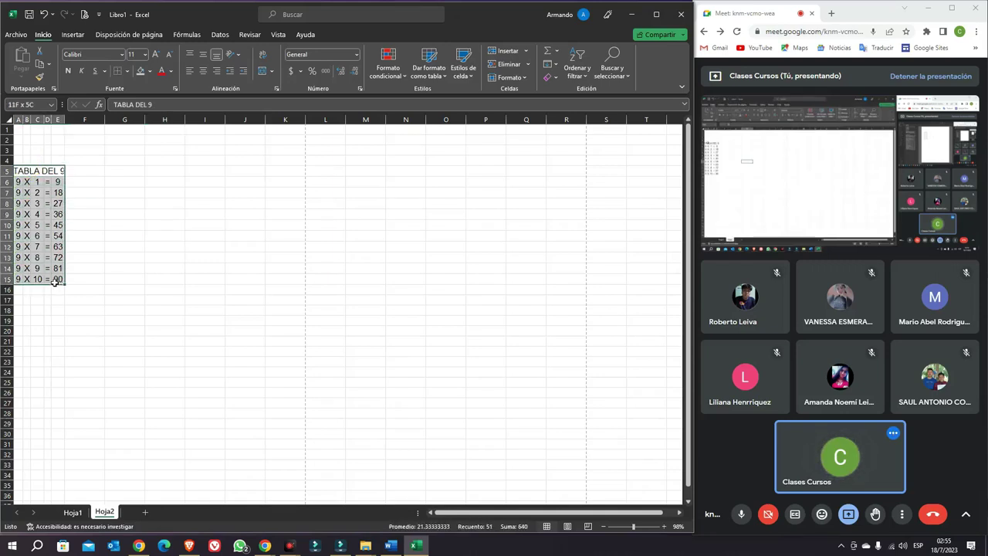
{"action": "left_click", "coordinate": [127, 71]}
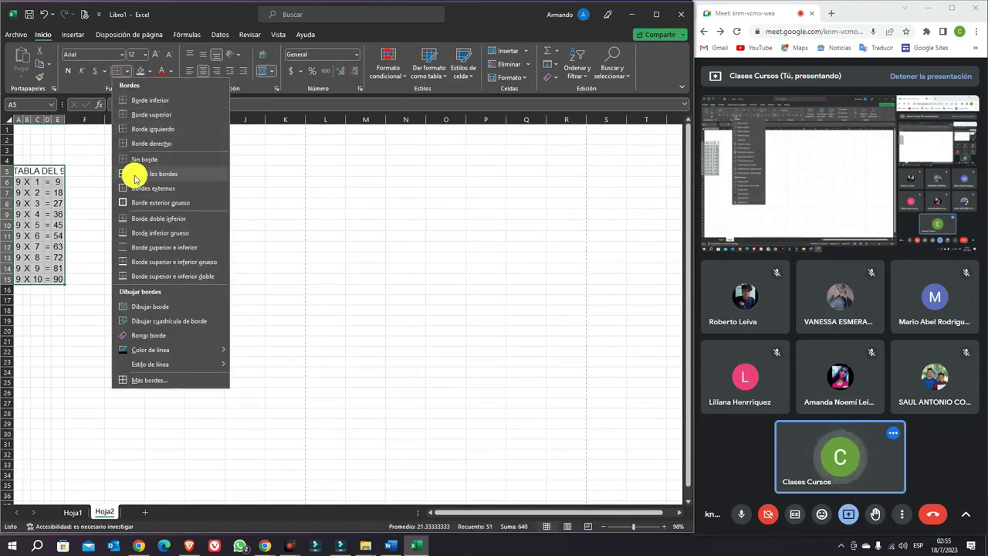
{"action": "left_click", "coordinate": [138, 173]}
{"action": "left_click", "coordinate": [137, 203]}
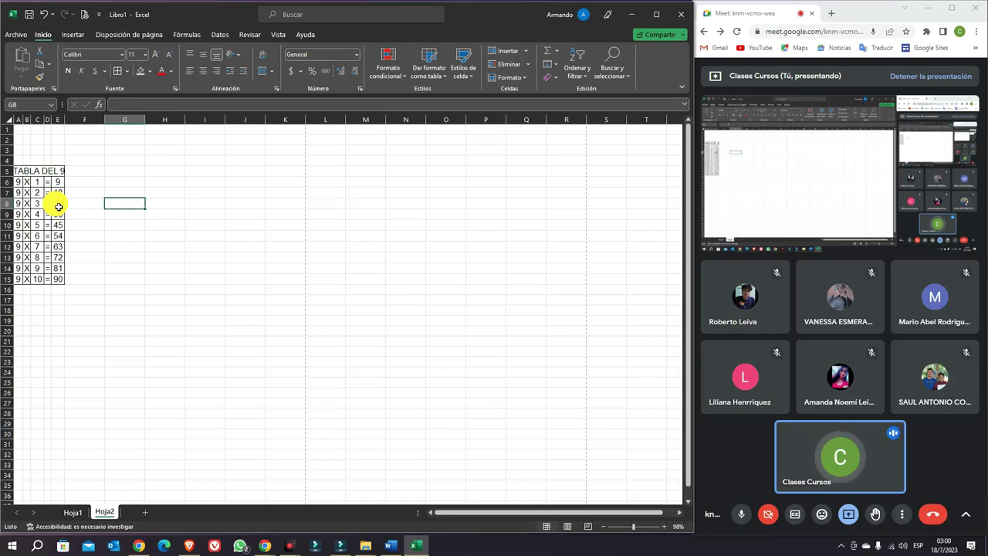
{"action": "left_click", "coordinate": [57, 247]}
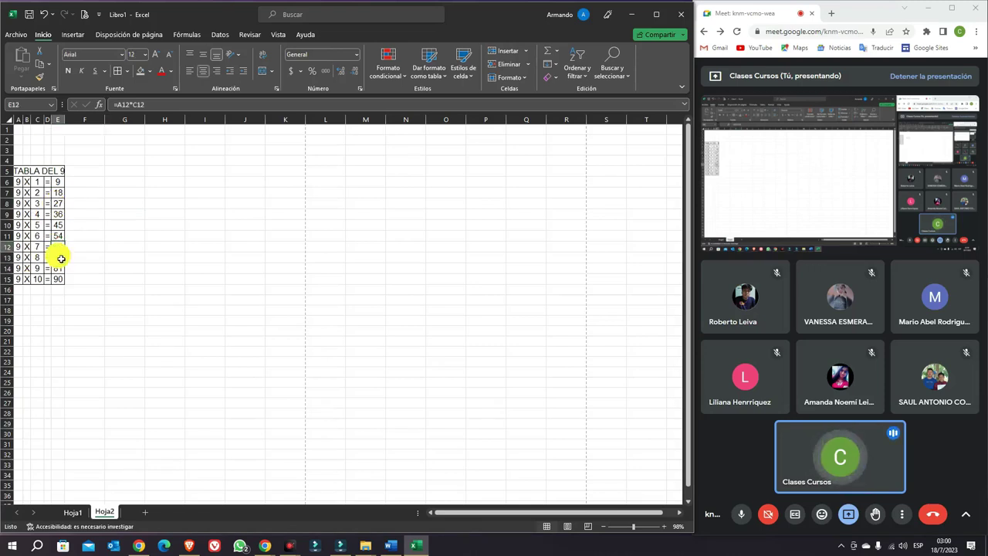
- Enlarge the Hoja2 view to 178% and examine the bordered TABLA DEL 9 table in columns A to E
{"action": "left_click", "coordinate": [637, 526]}
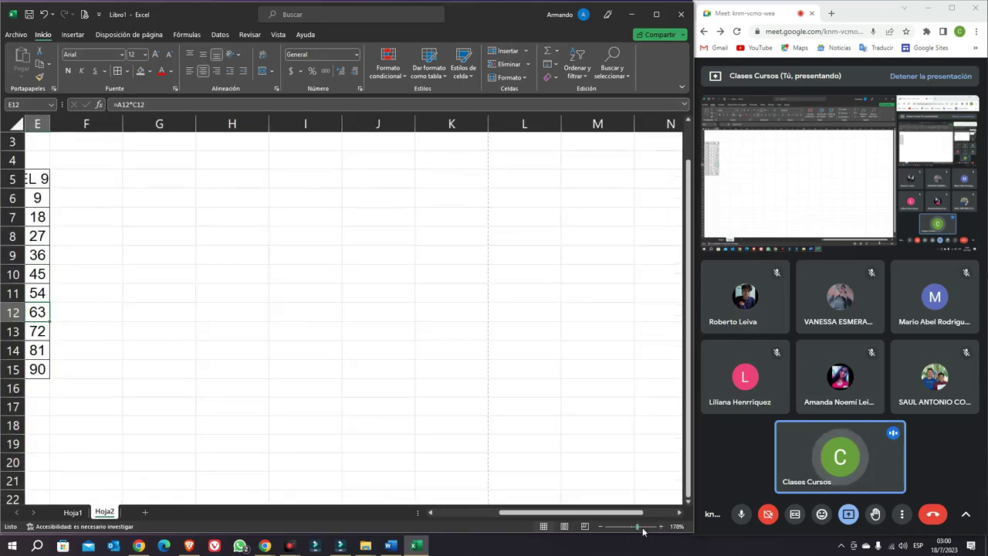
{"action": "left_click_drag", "start_coordinate": [610, 512], "coordinate": [520, 513]}
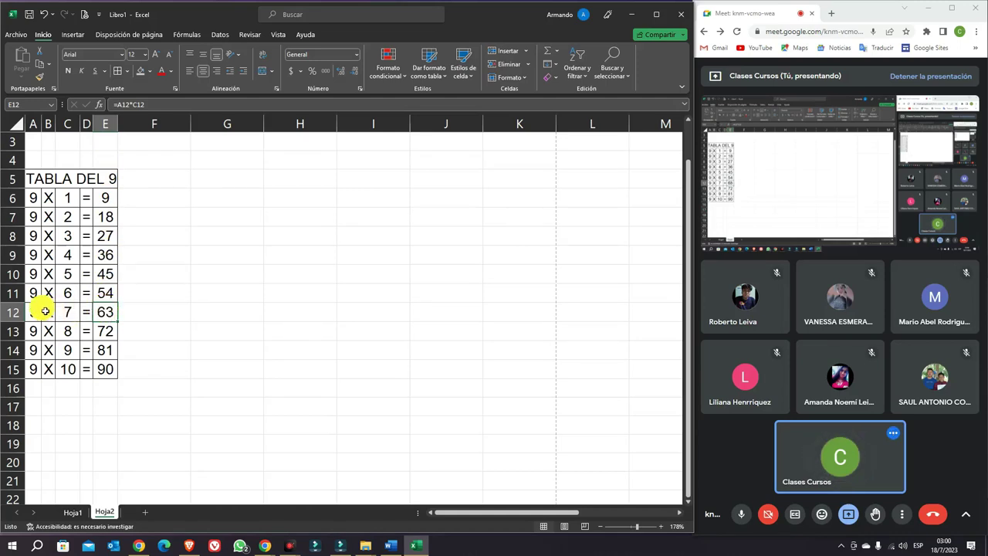
{"action": "left_click", "coordinate": [117, 316]}
{"action": "left_click", "coordinate": [113, 317]}
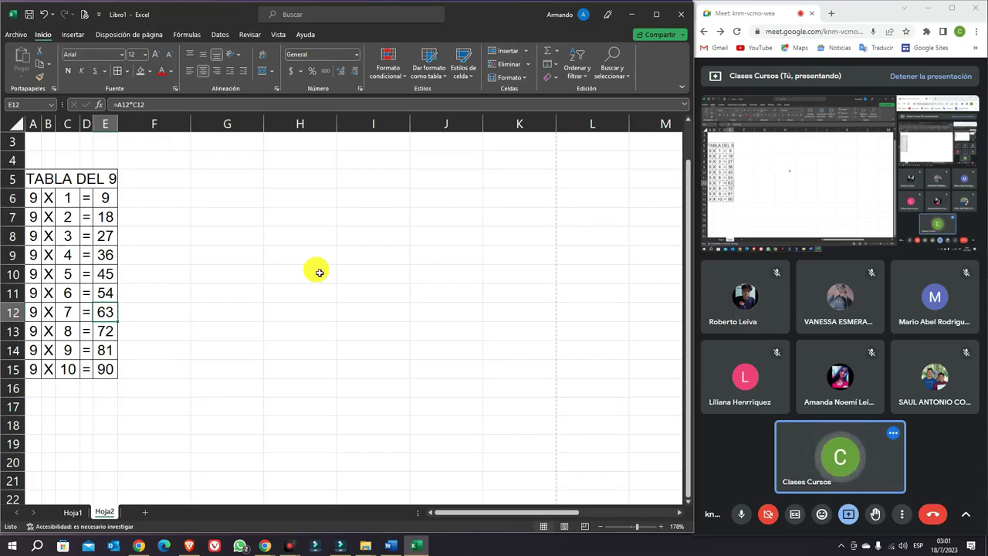
- Review the coloured column and row ranges and the operator list on Hoja1
{"action": "left_click", "coordinate": [72, 512]}
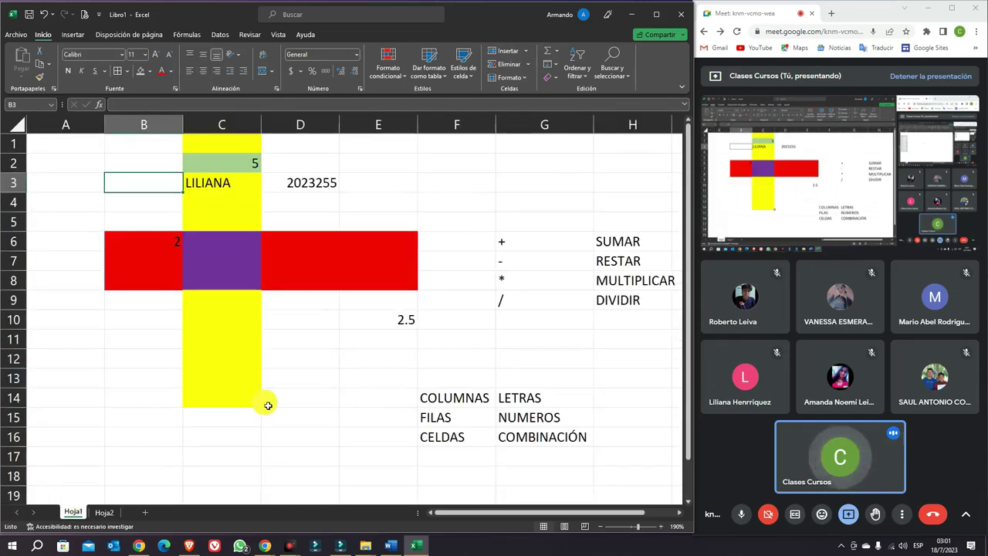
{"action": "scroll", "coordinate": [267, 405], "scroll_direction": "down", "scroll_amount": 1}
{"action": "scroll", "coordinate": [289, 375], "scroll_direction": "up", "scroll_amount": 1}
{"action": "left_click", "coordinate": [200, 256]}
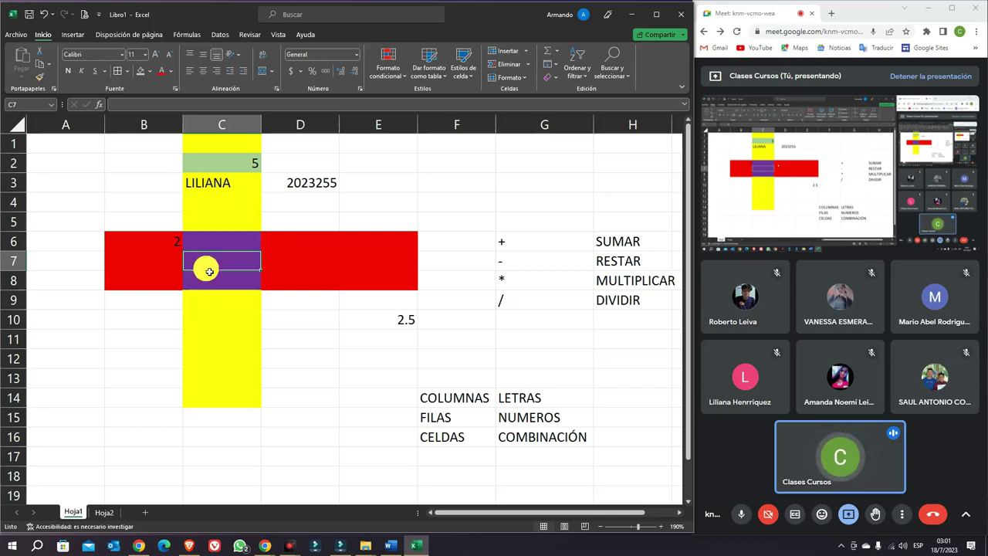
- Switch to the Gmail window in Chrome and open Google Sheets from the Google apps, minimizing the browser after viewing its start page
{"action": "left_click", "coordinate": [631, 14]}
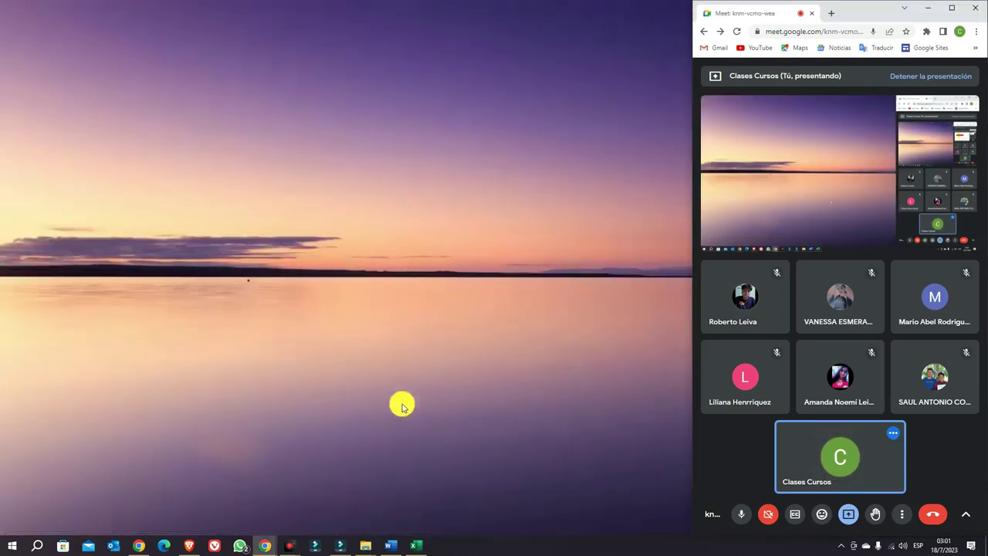
{"action": "left_click", "coordinate": [265, 542]}
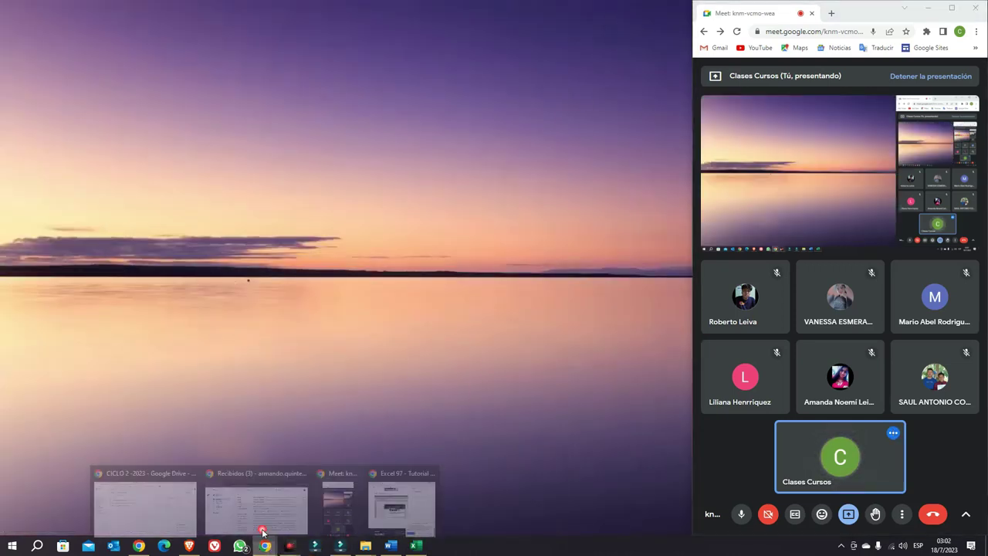
{"action": "left_click", "coordinate": [227, 509]}
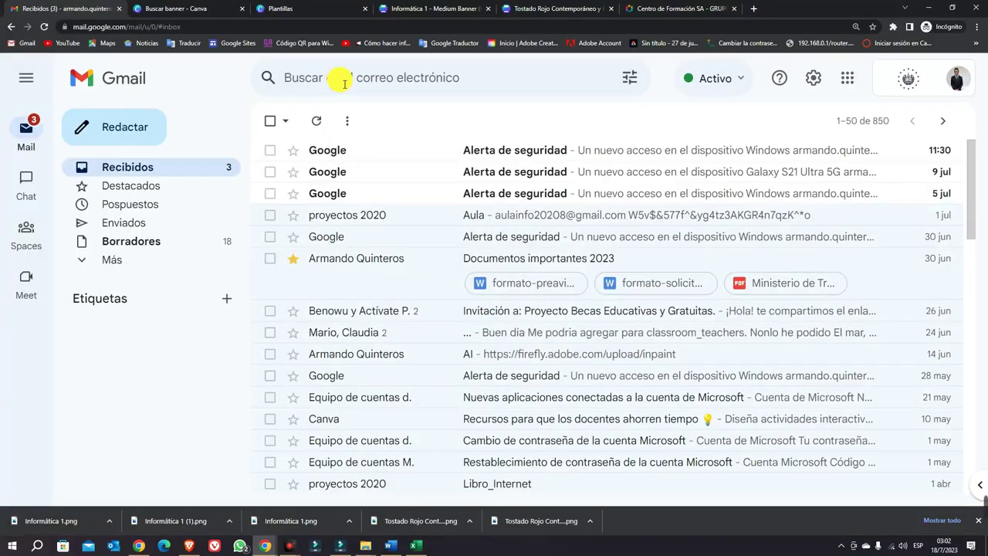
{"action": "left_click", "coordinate": [952, 7]}
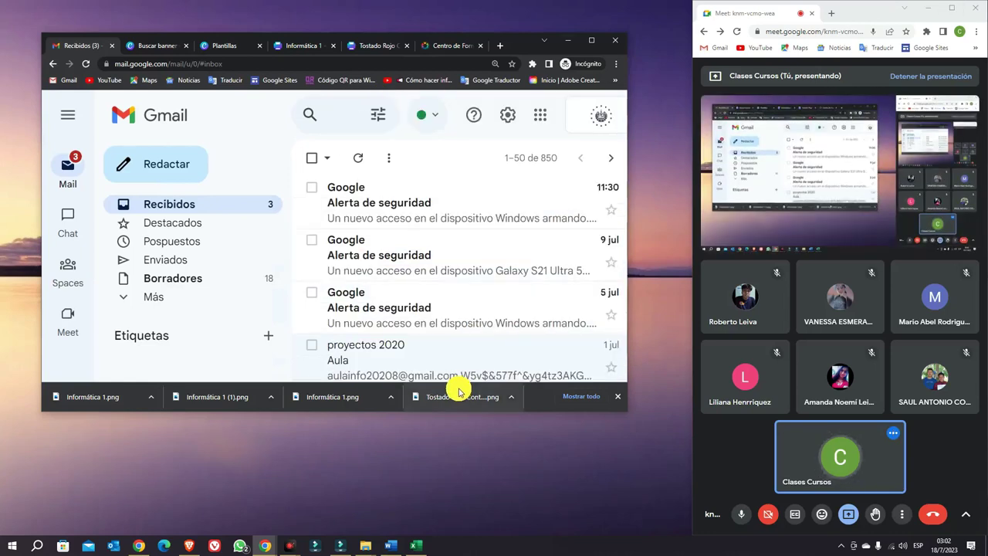
{"action": "left_click", "coordinate": [542, 116]}
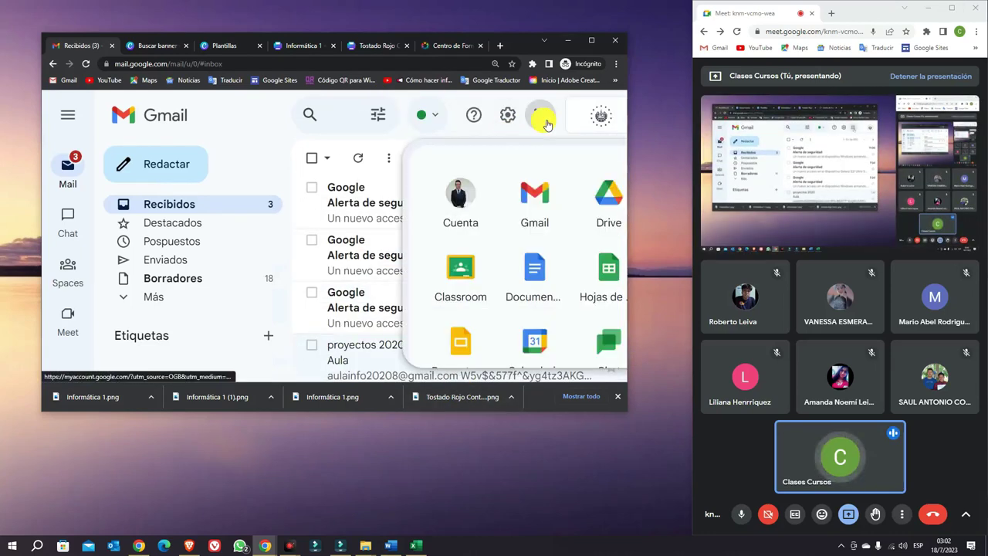
{"action": "left_click", "coordinate": [609, 283]}
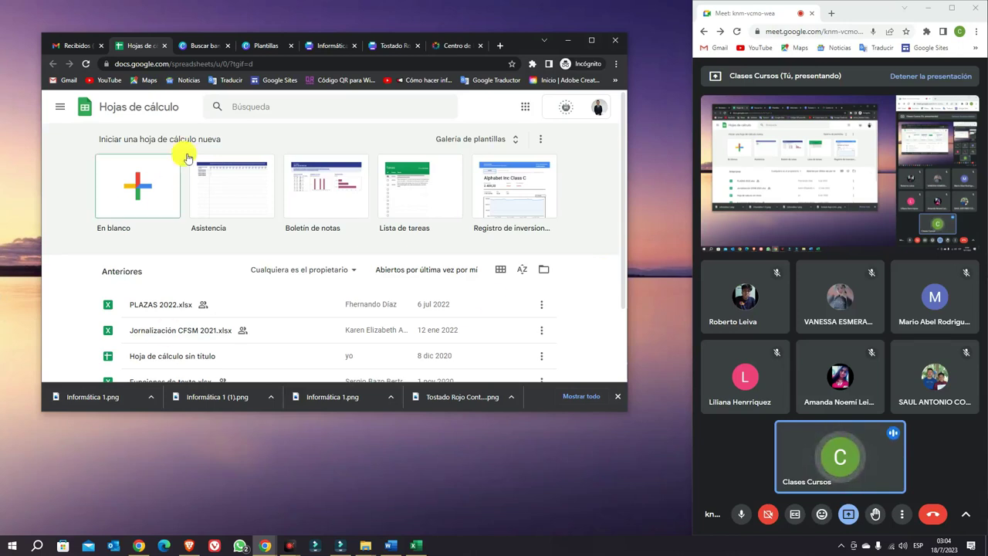
{"action": "left_click", "coordinate": [569, 40]}
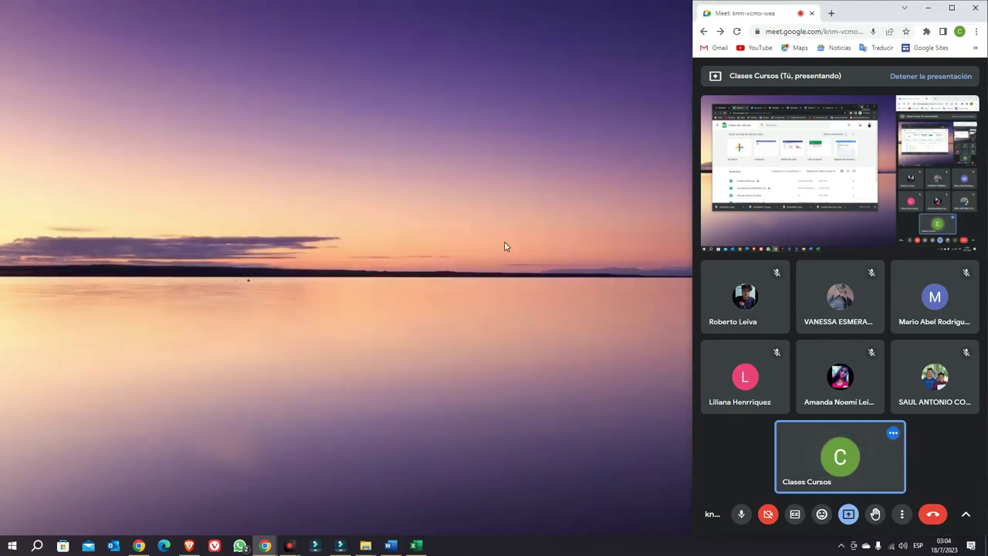
- Switch back to Excel, add a new blank sheet after Hoja2 and return to cell A15 on Hoja1
{"action": "left_click", "coordinate": [416, 543]}
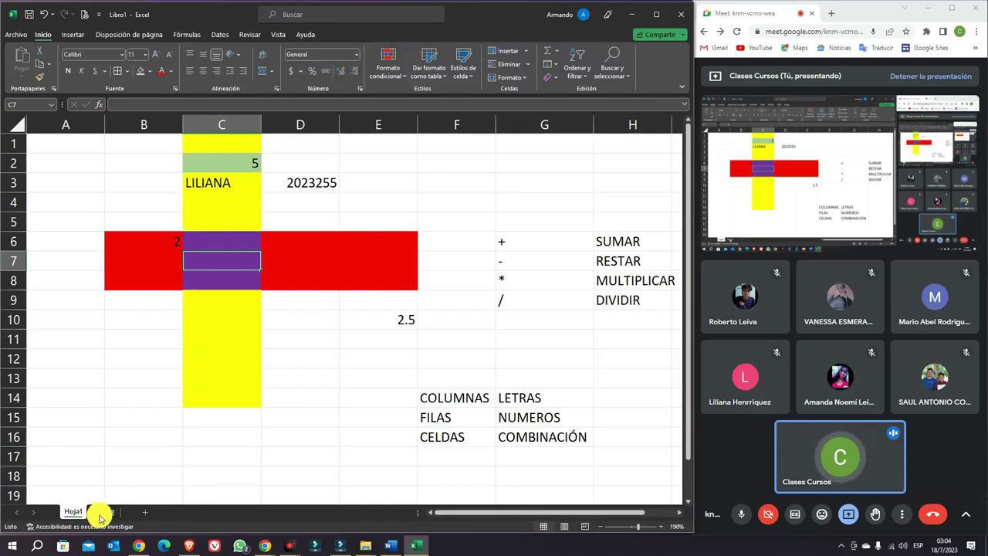
{"action": "left_click", "coordinate": [104, 512]}
{"action": "left_click", "coordinate": [145, 513]}
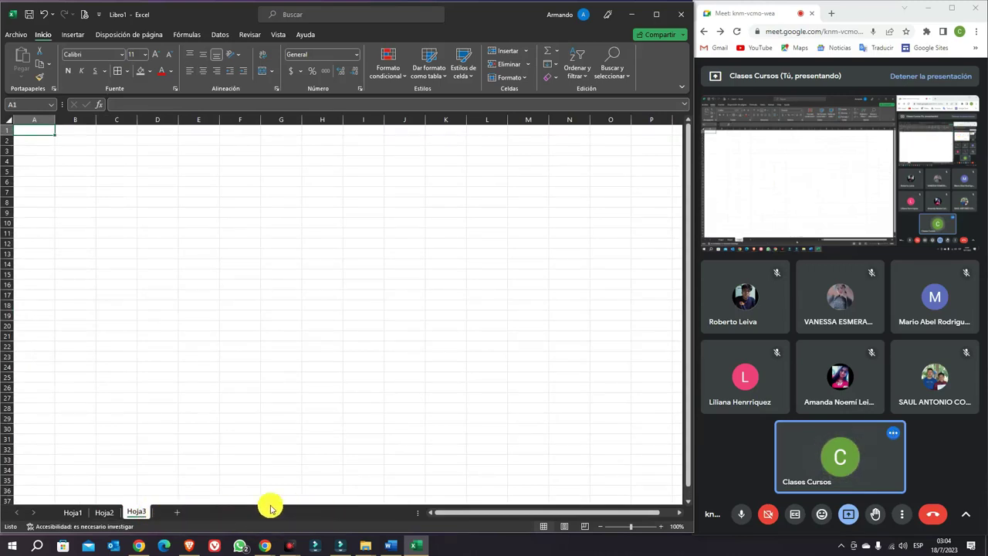
{"action": "left_click", "coordinate": [103, 512]}
{"action": "left_click", "coordinate": [72, 512]}
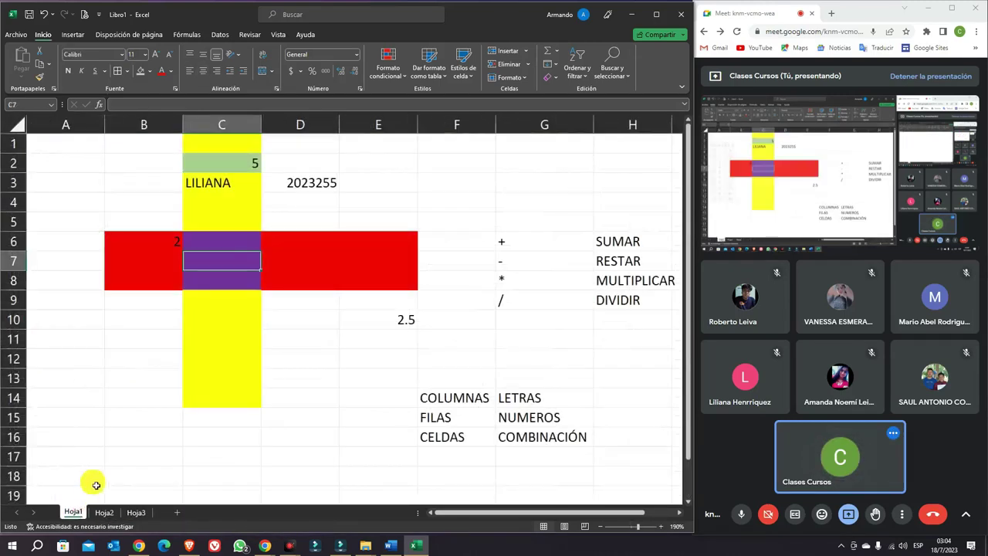
{"action": "left_click", "coordinate": [103, 411]}
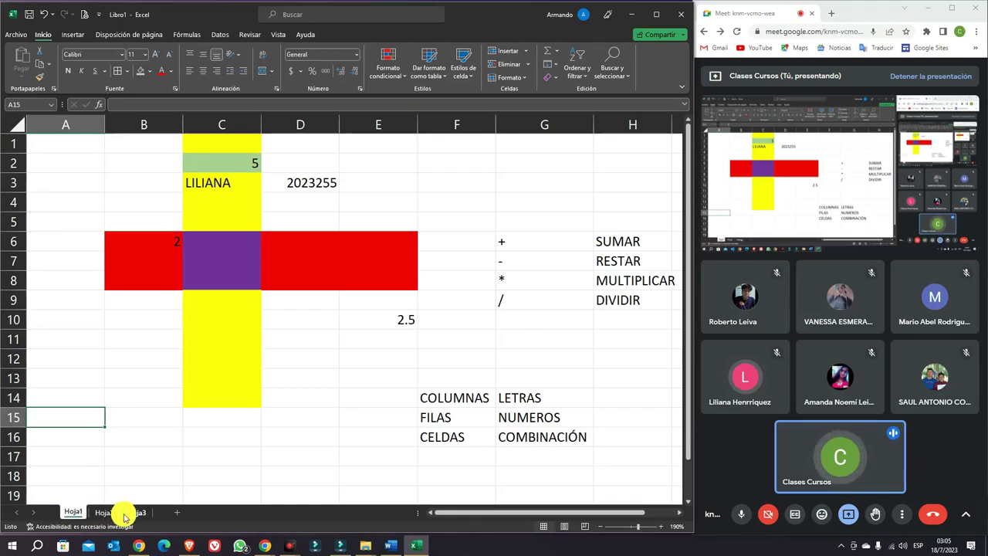
- Save the workbook in the Escritorio folder as "CLASE 18-07-2023" and close Excel
{"action": "left_click", "coordinate": [15, 33]}
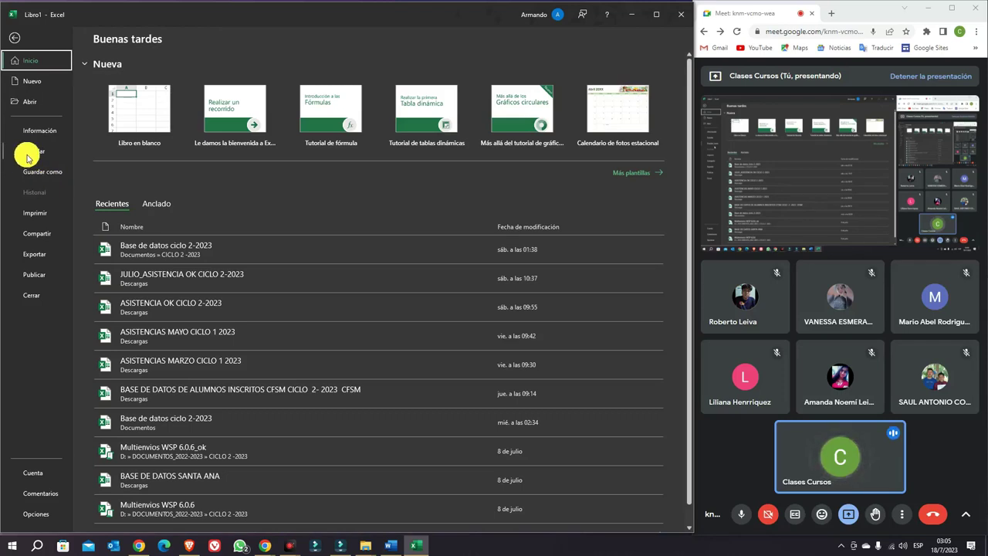
{"action": "left_click", "coordinate": [30, 153]}
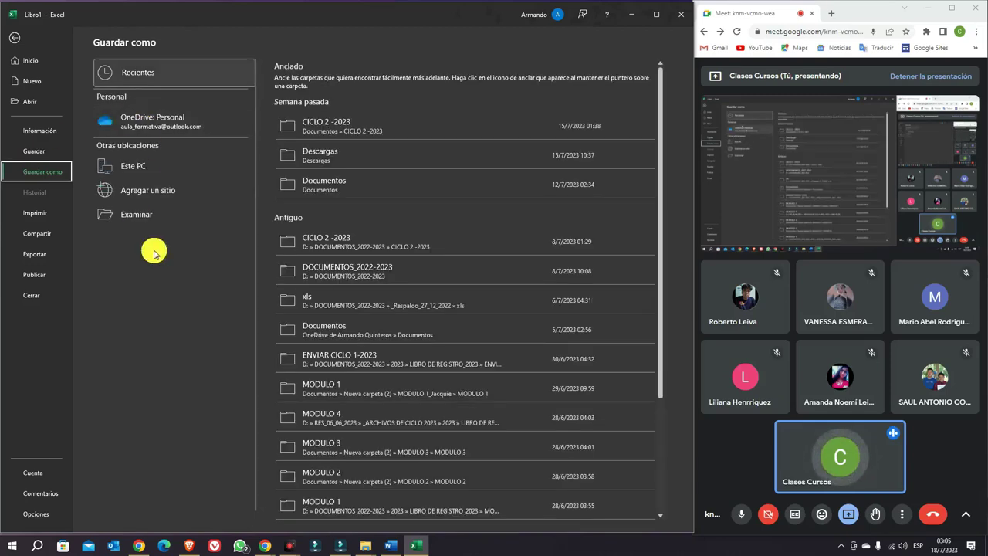
{"action": "left_click", "coordinate": [146, 216]}
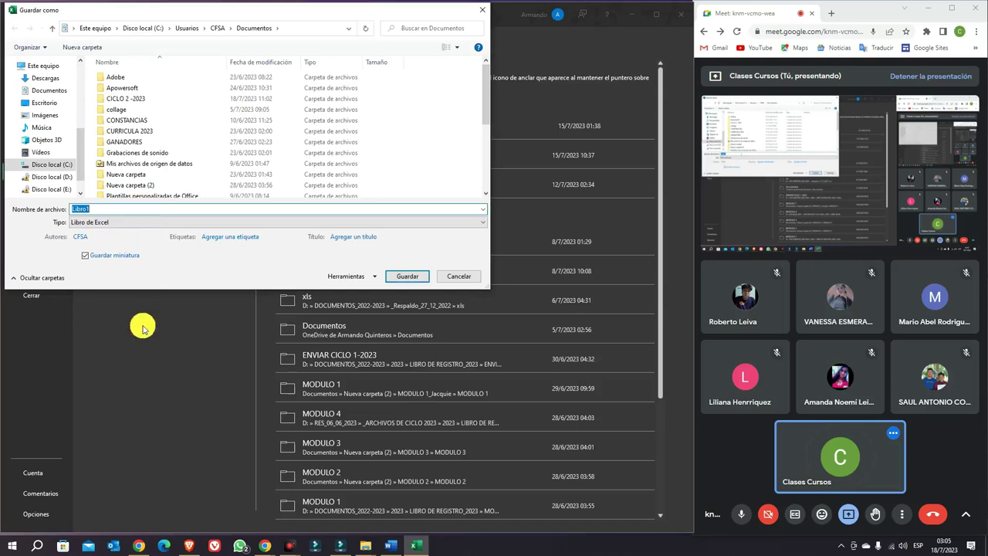
{"action": "left_click", "coordinate": [44, 103]}
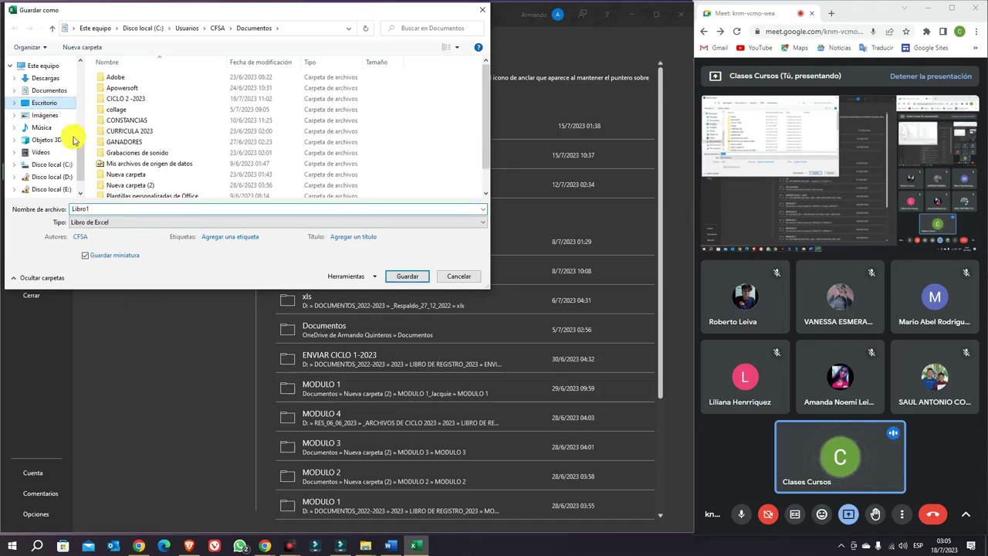
{"action": "double_click", "coordinate": [100, 212]}
{"action": "type", "text": "CLASE"}
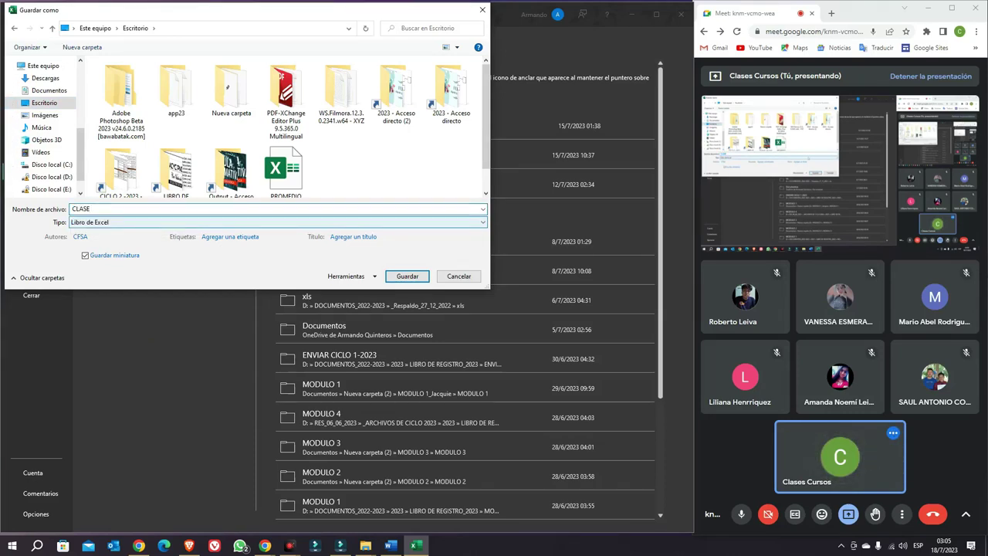
{"action": "type", "text": " 18-07-2023"}
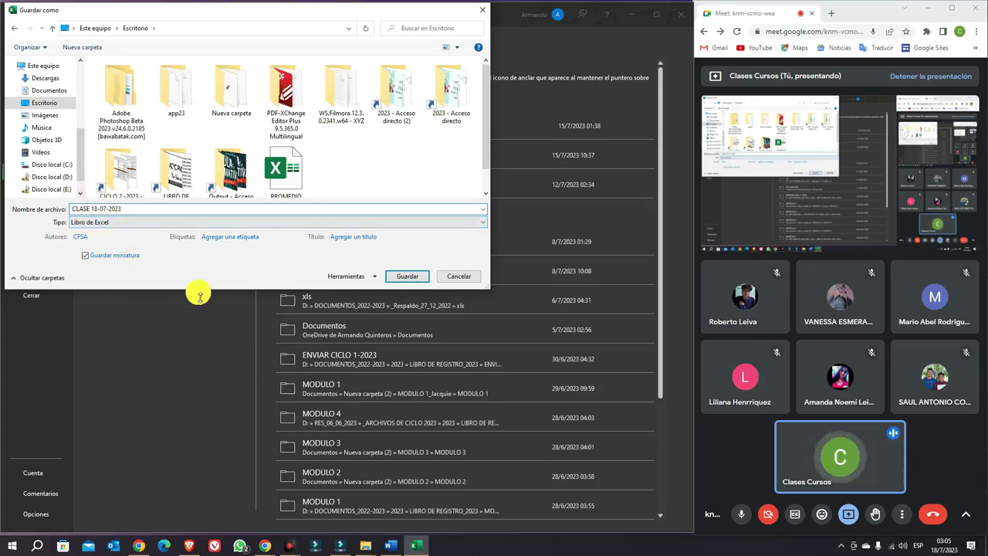
{"action": "left_click", "coordinate": [408, 279]}
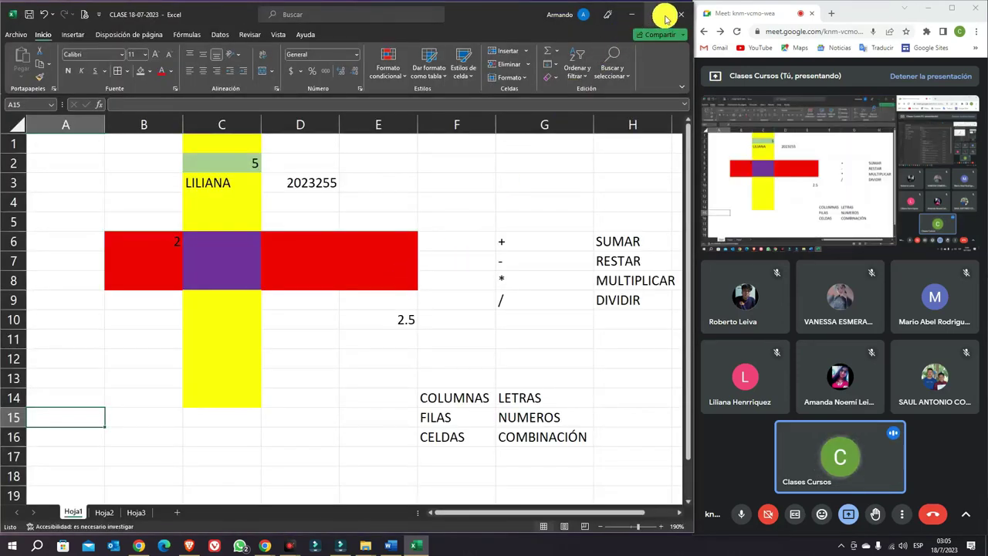
{"action": "left_click", "coordinate": [676, 16]}
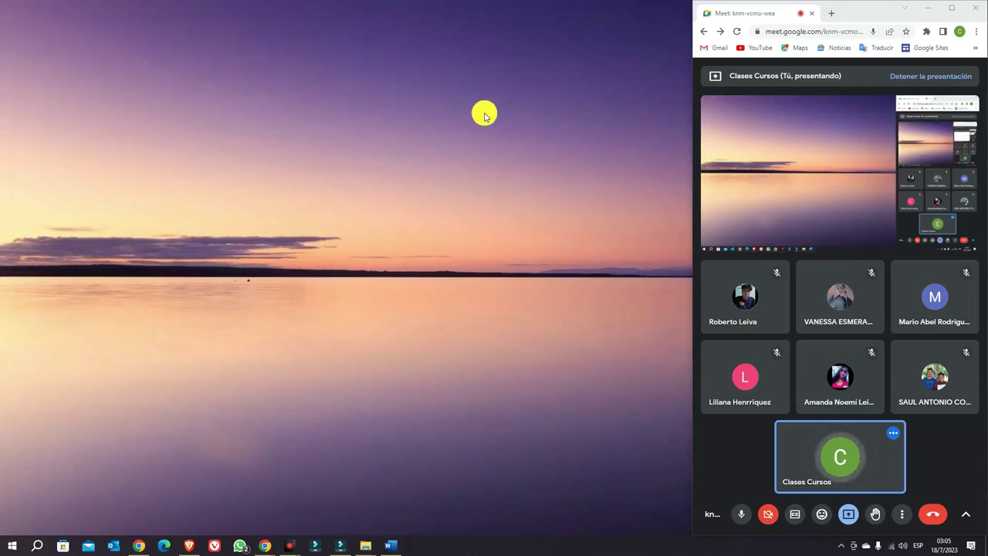
- Turn on the display of desktop icons and locate the saved CLASE 18-07-2023 workbook
{"action": "right_click", "coordinate": [485, 116]}
{"action": "left_click", "coordinate": [557, 121]}
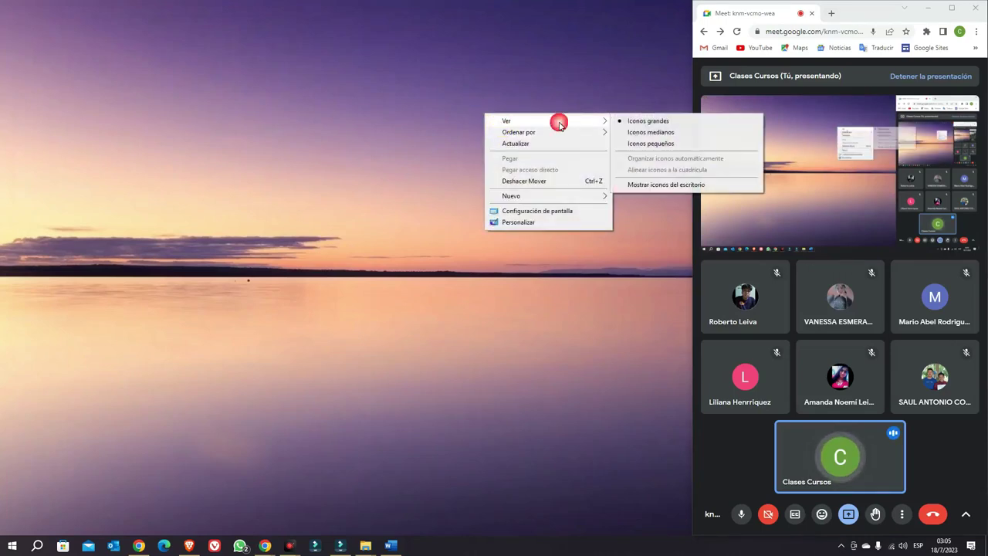
{"action": "left_click", "coordinate": [629, 184]}
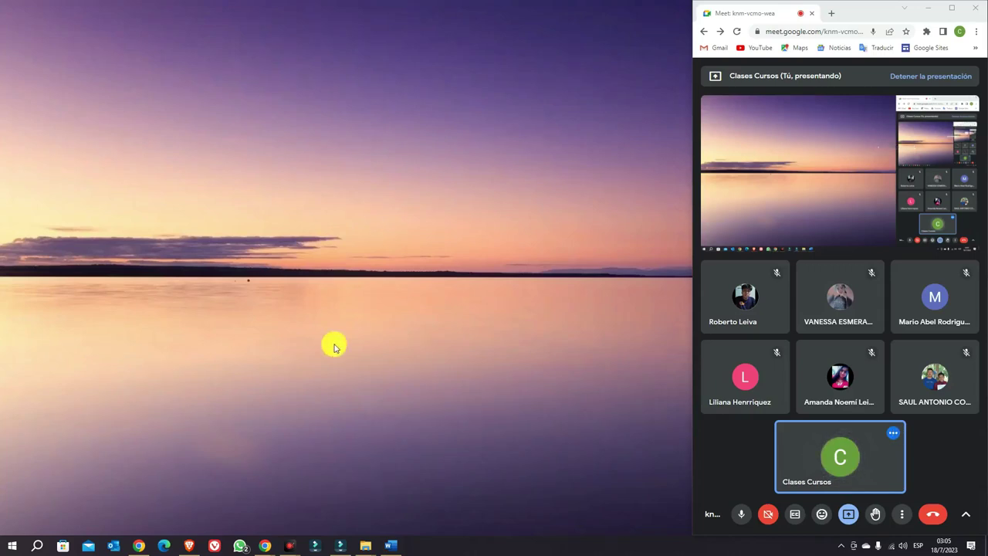
{"action": "left_click", "coordinate": [377, 230]}
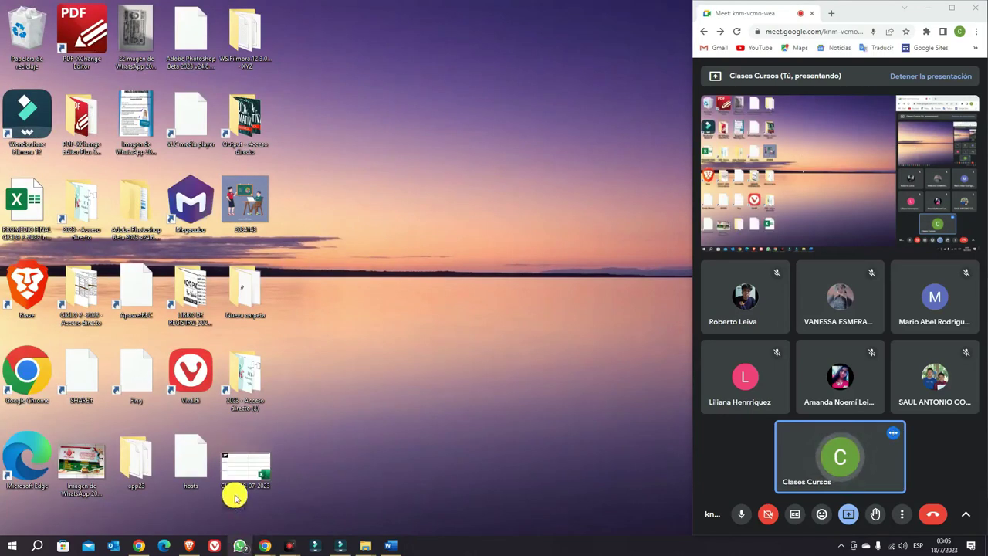
{"action": "left_click", "coordinate": [311, 440]}
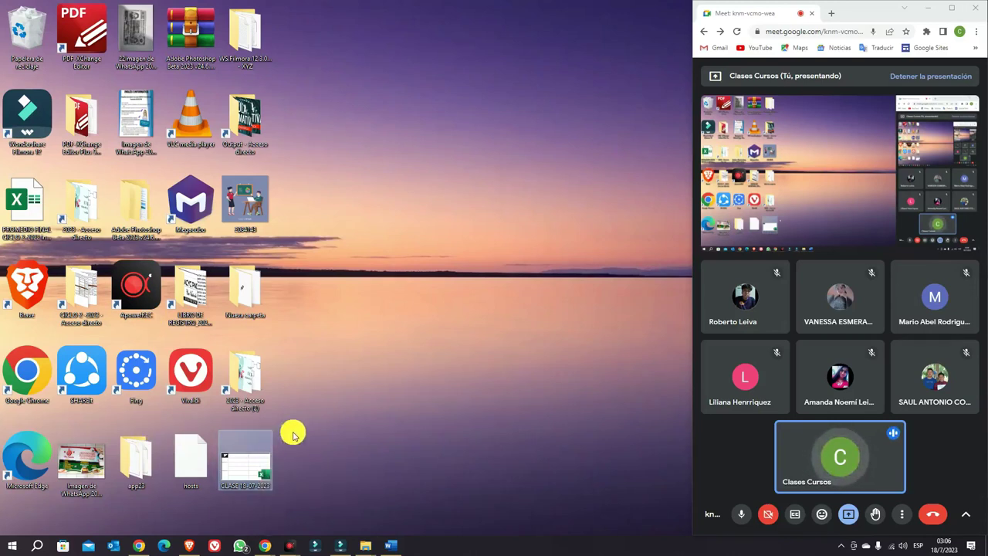
- Maximize the Google Meet window, stop presenting the screen and mute the microphone
{"action": "left_click", "coordinate": [951, 7]}
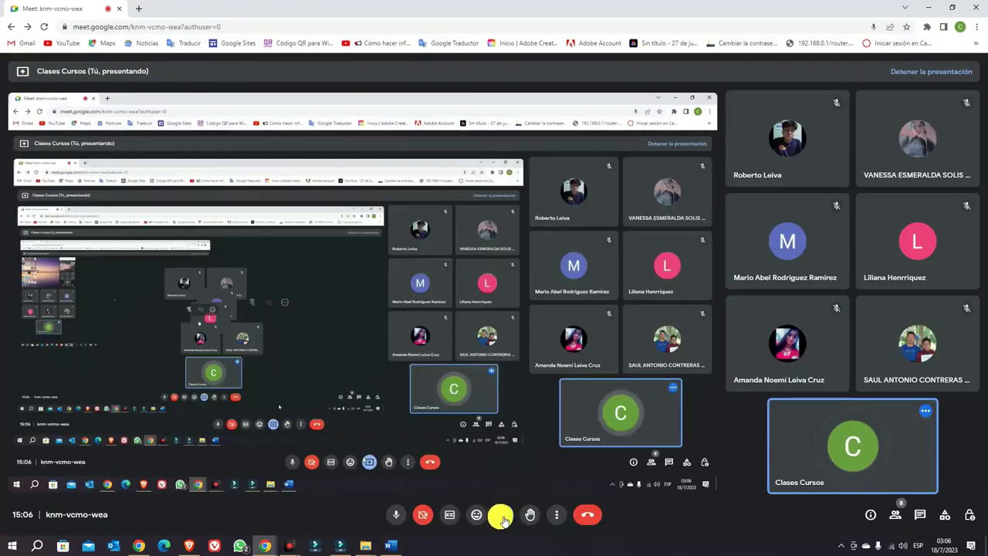
{"action": "left_click", "coordinate": [503, 514]}
{"action": "left_click", "coordinate": [515, 490]}
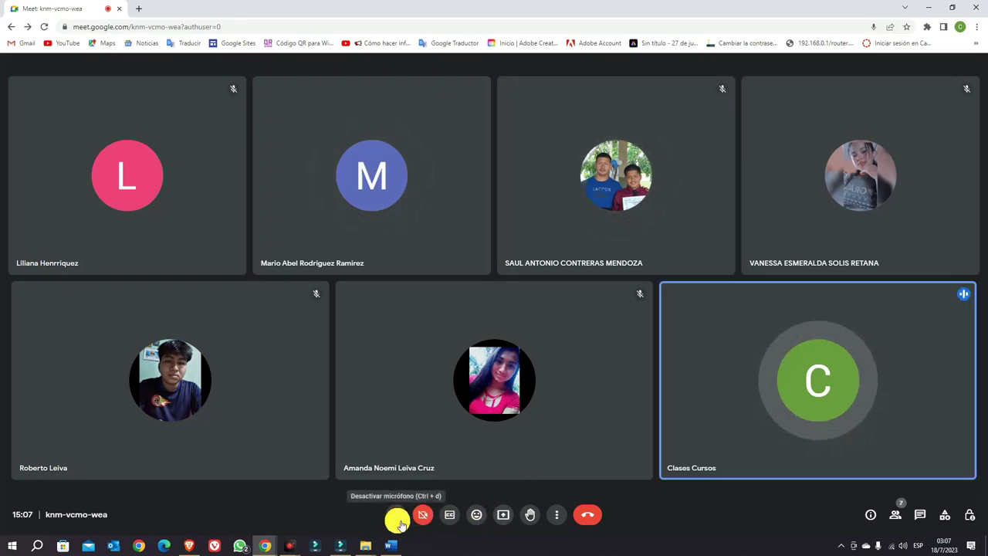
{"action": "left_click", "coordinate": [399, 524]}
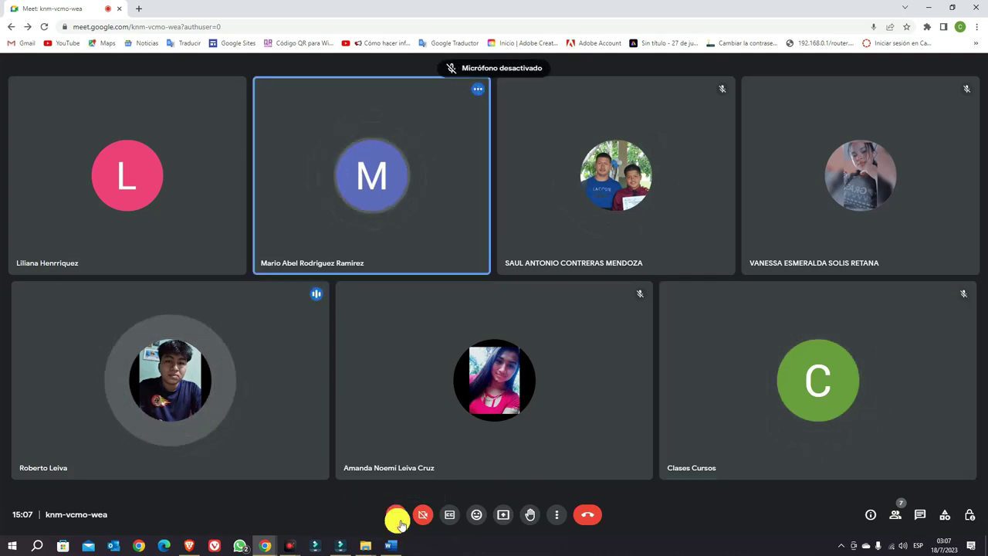